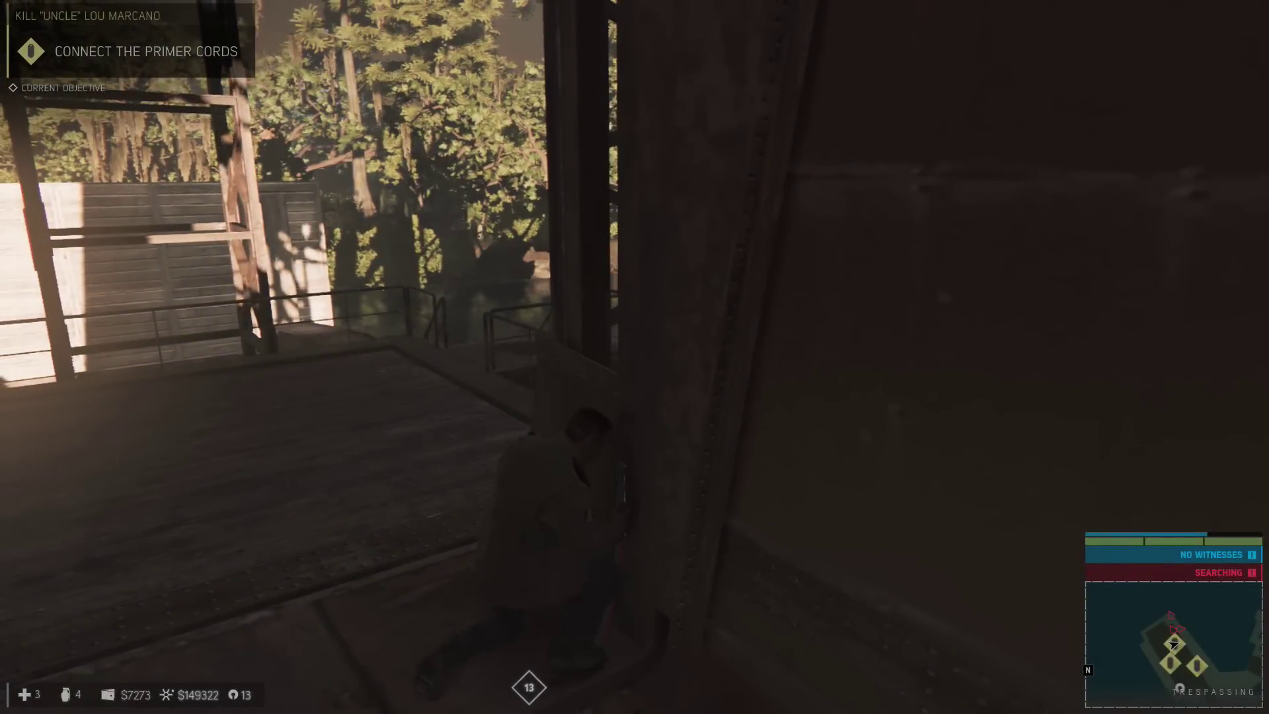
{"action": "key", "text": "q"}
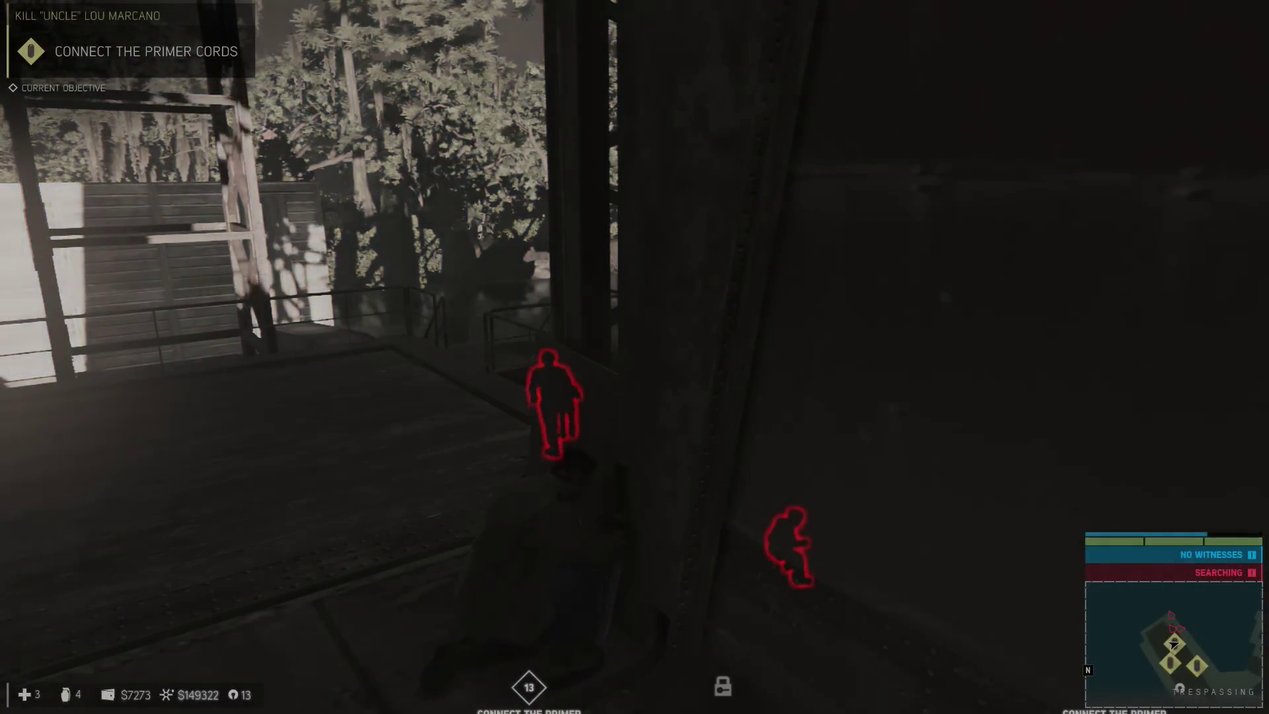
{"action": "key", "text": "space"}
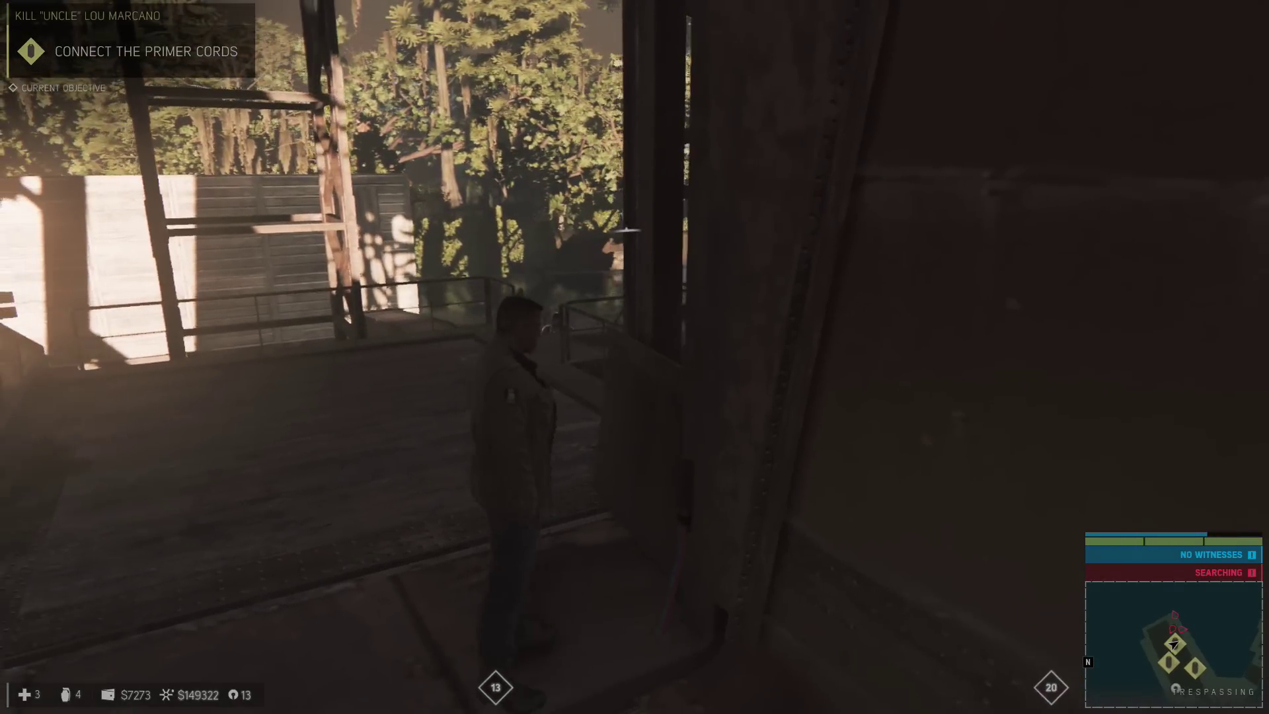
{"action": "key", "text": "space"}
{"action": "key", "text": "q"}
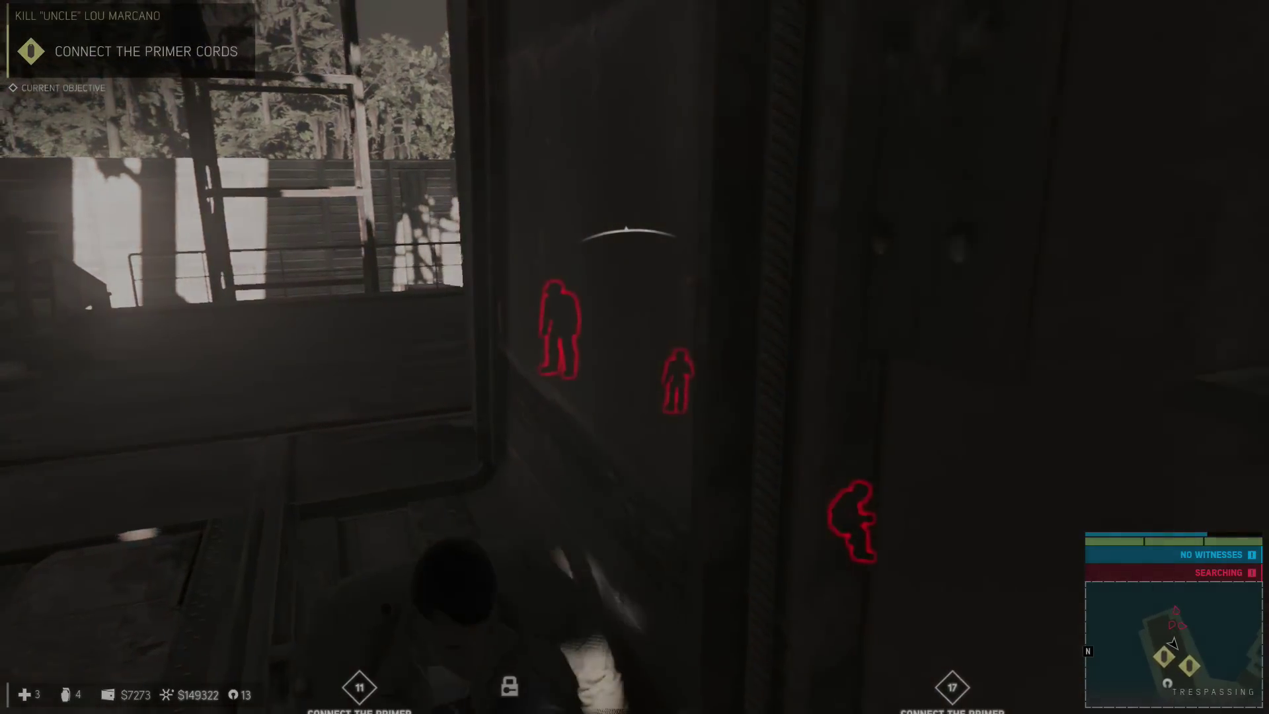
{"action": "key", "text": "w"}
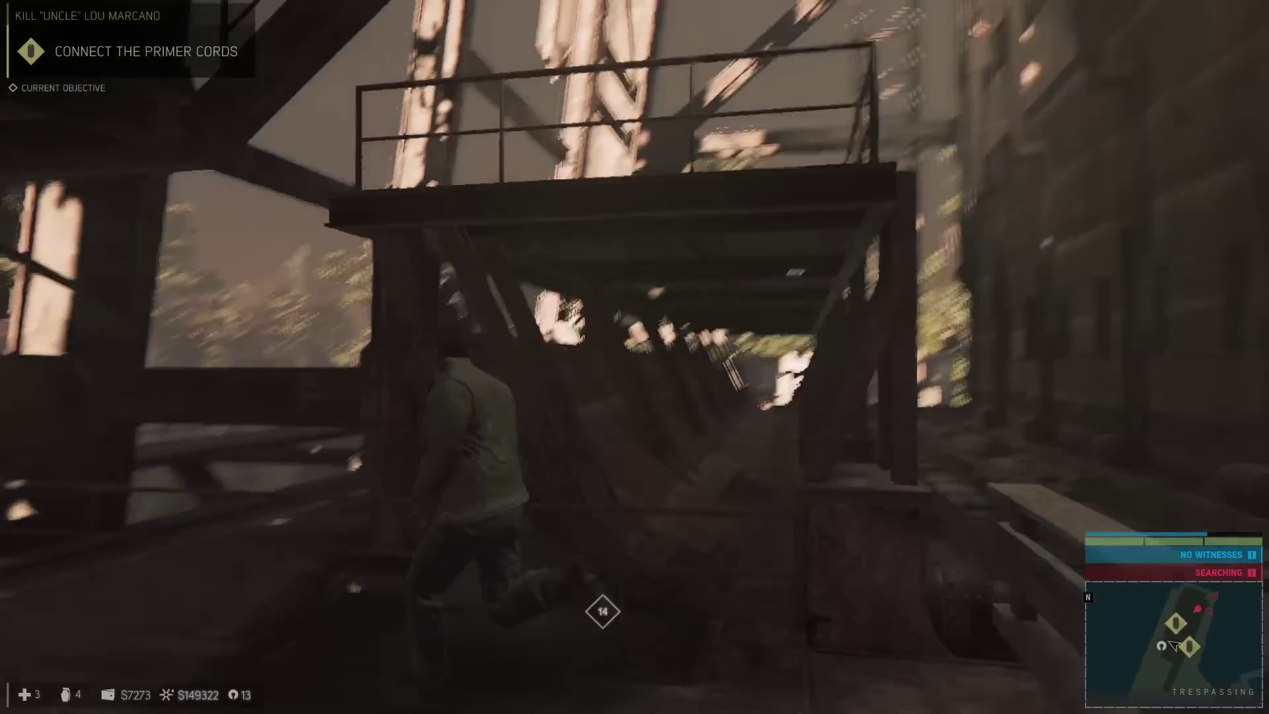
{"action": "key", "text": "Tab"}
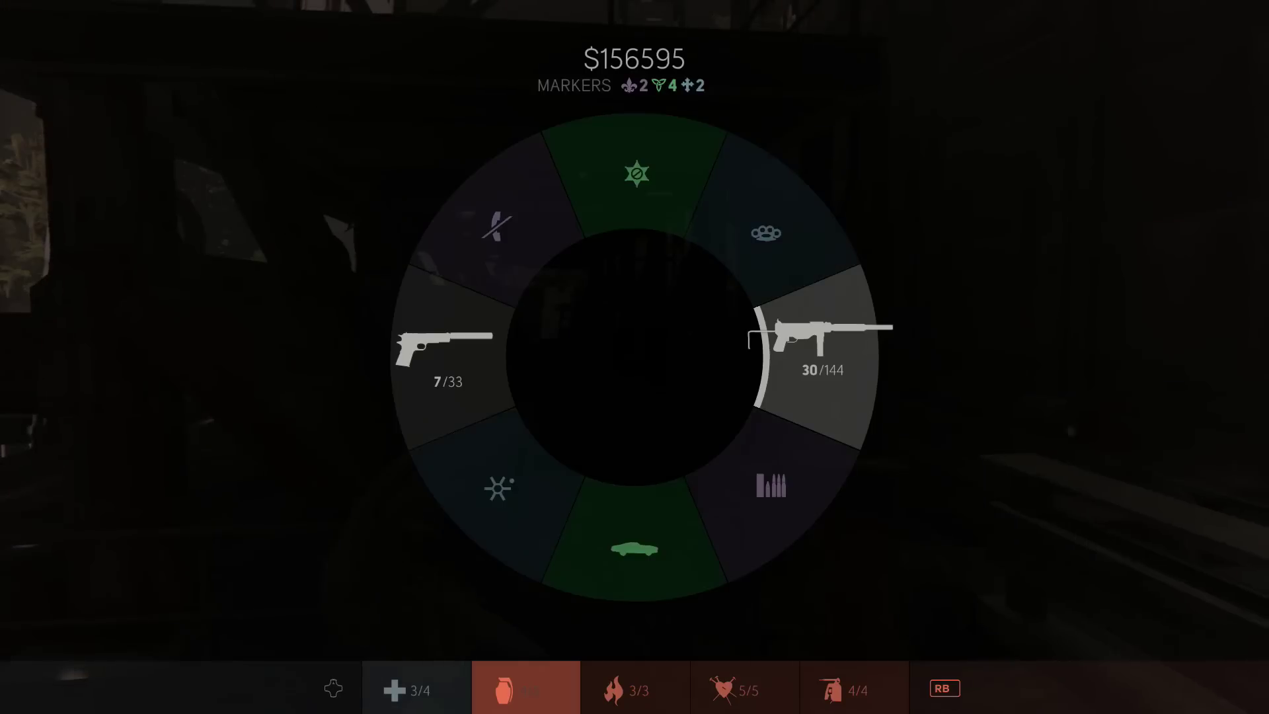
{"action": "key", "text": "w"}
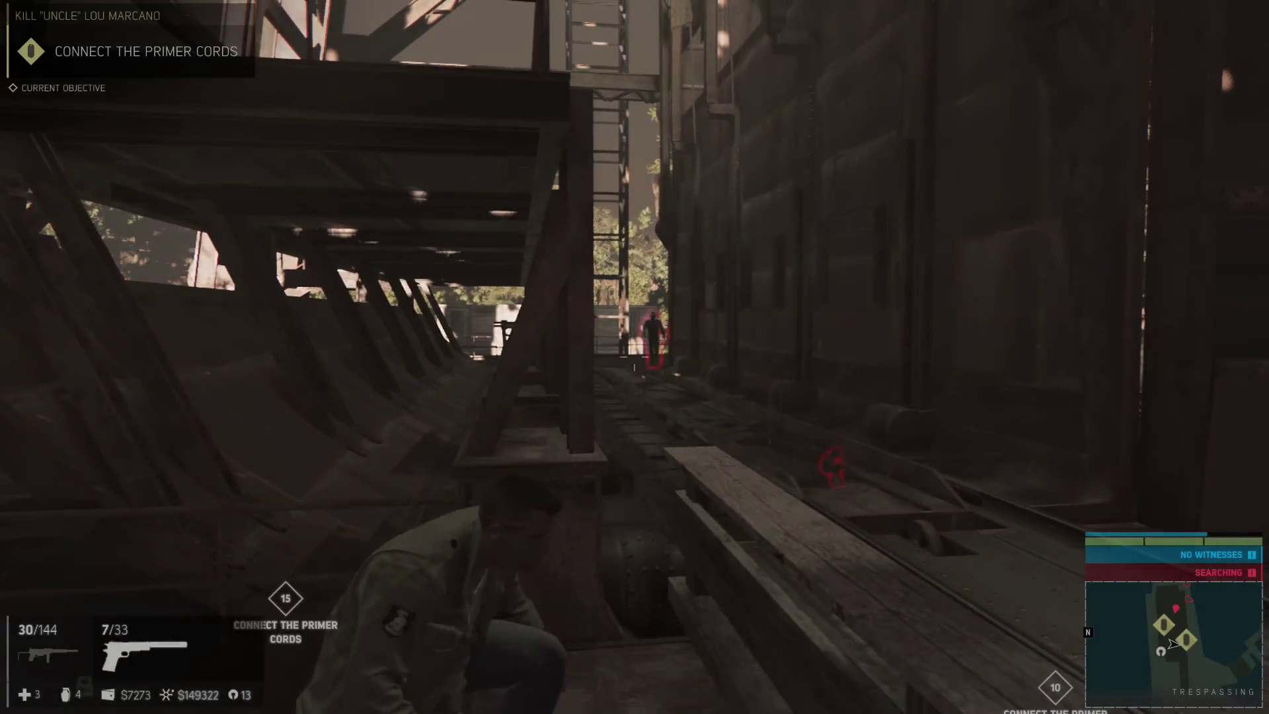
{"action": "key", "text": "alt"}
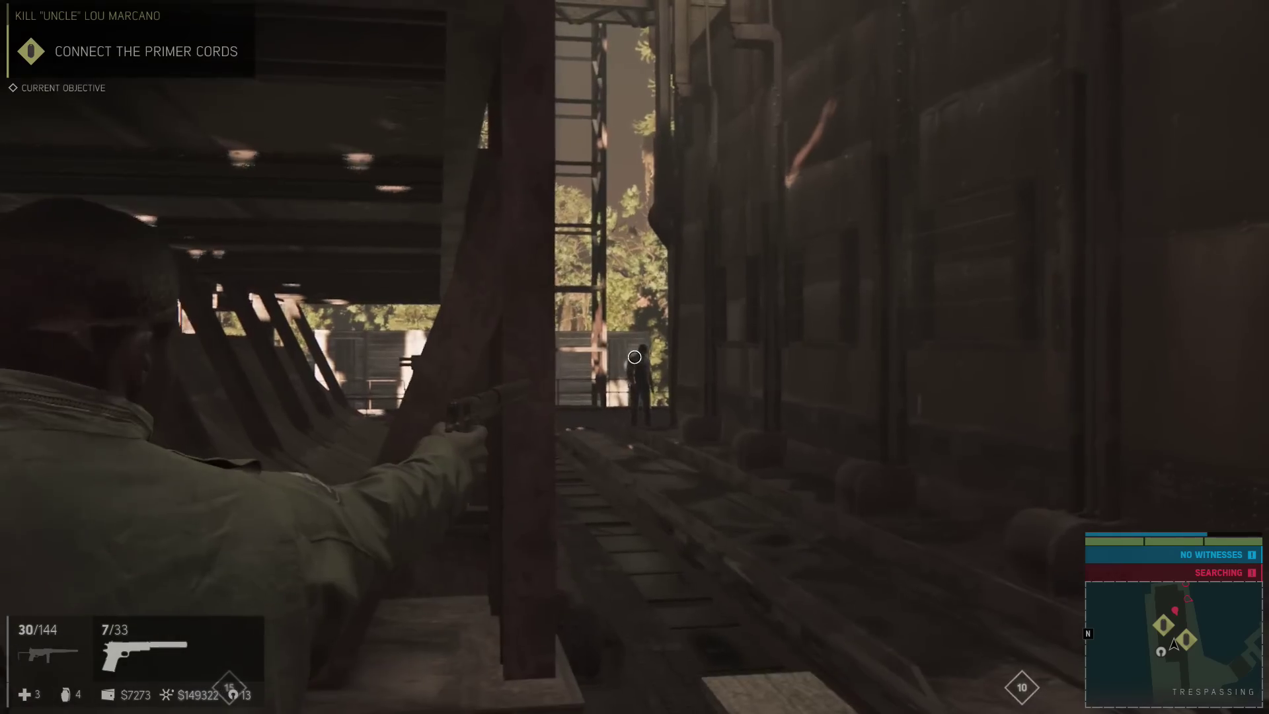
{"action": "left_click", "coordinate": [635, 358]}
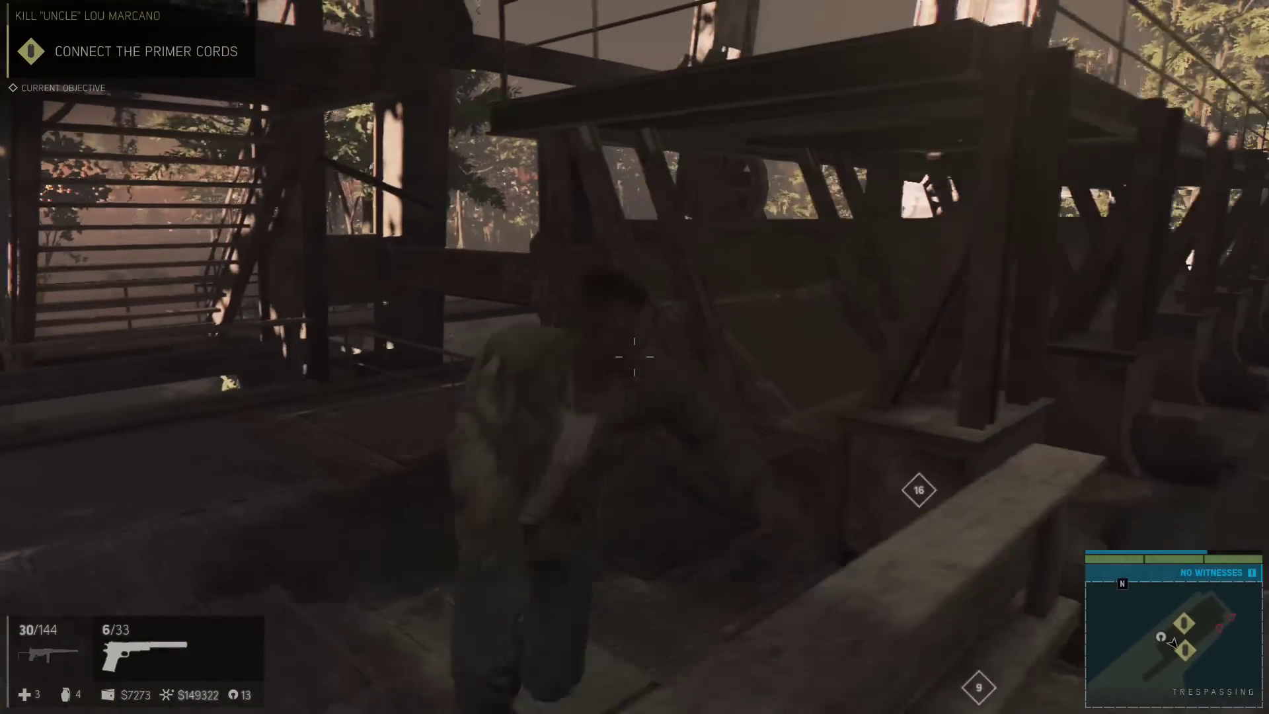
{"action": "key", "text": "w"}
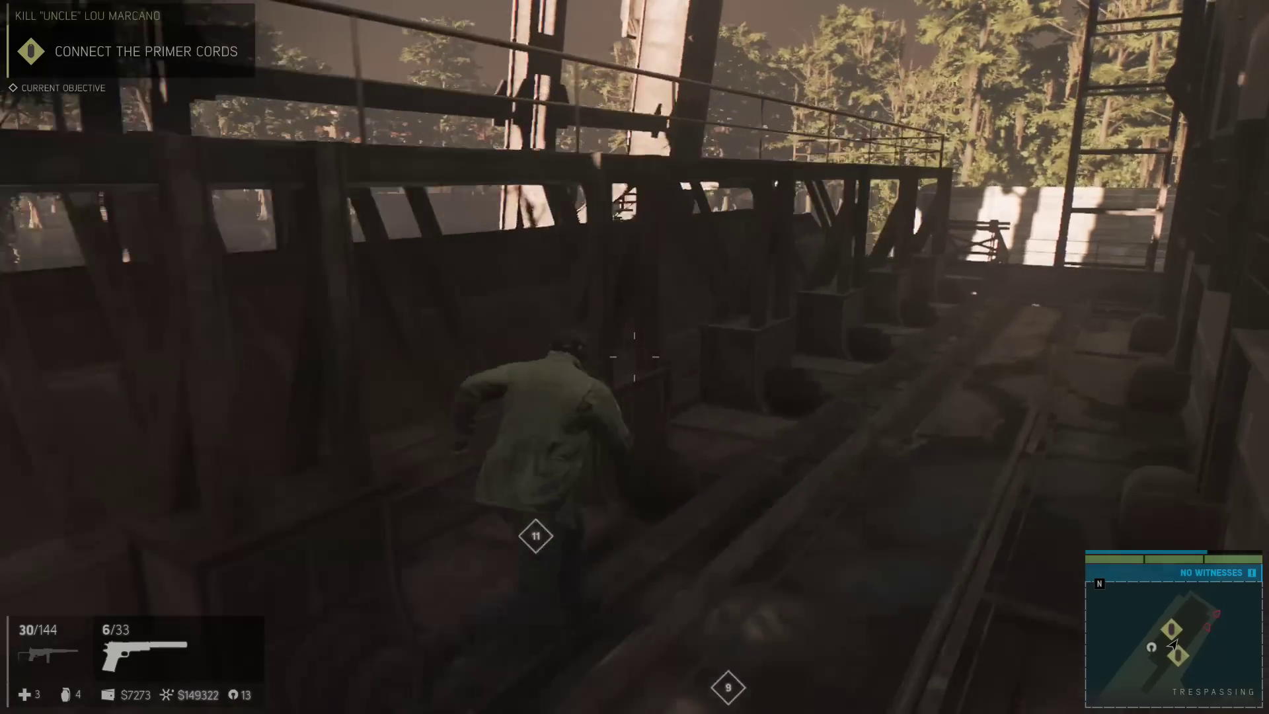
{"action": "key", "text": "w"}
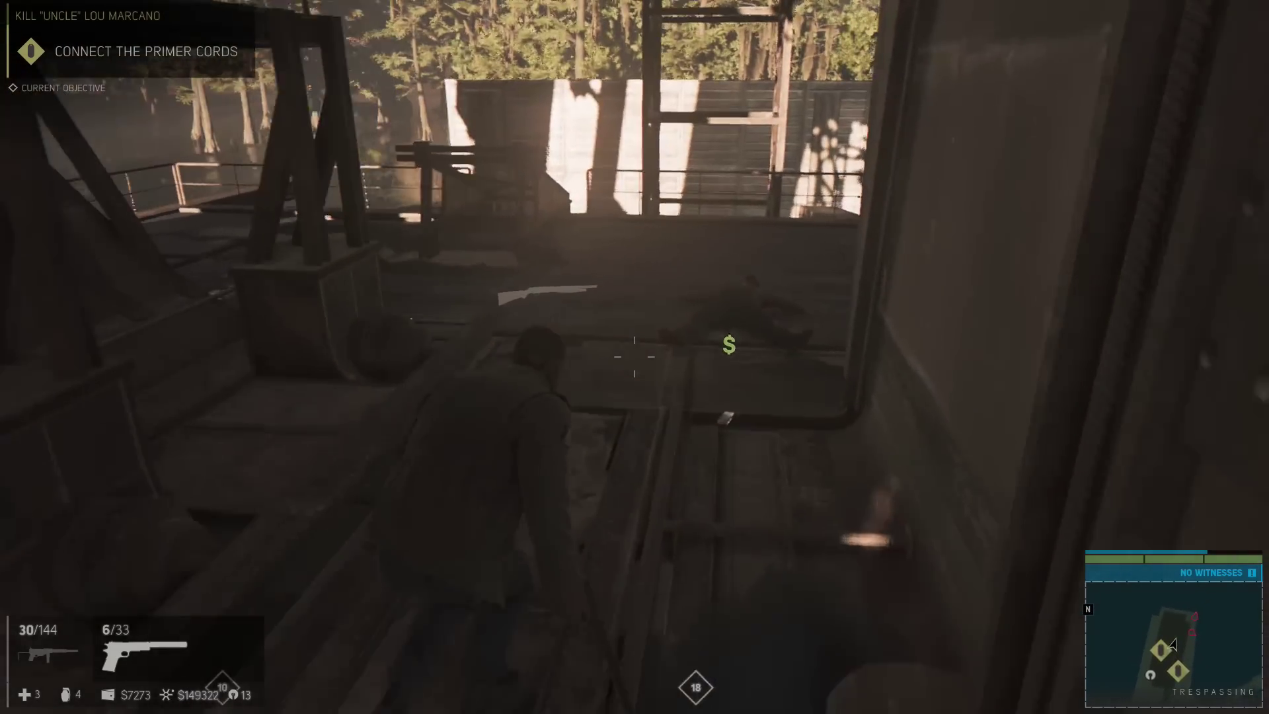
{"action": "key", "text": "alt"}
{"action": "key", "text": "w"}
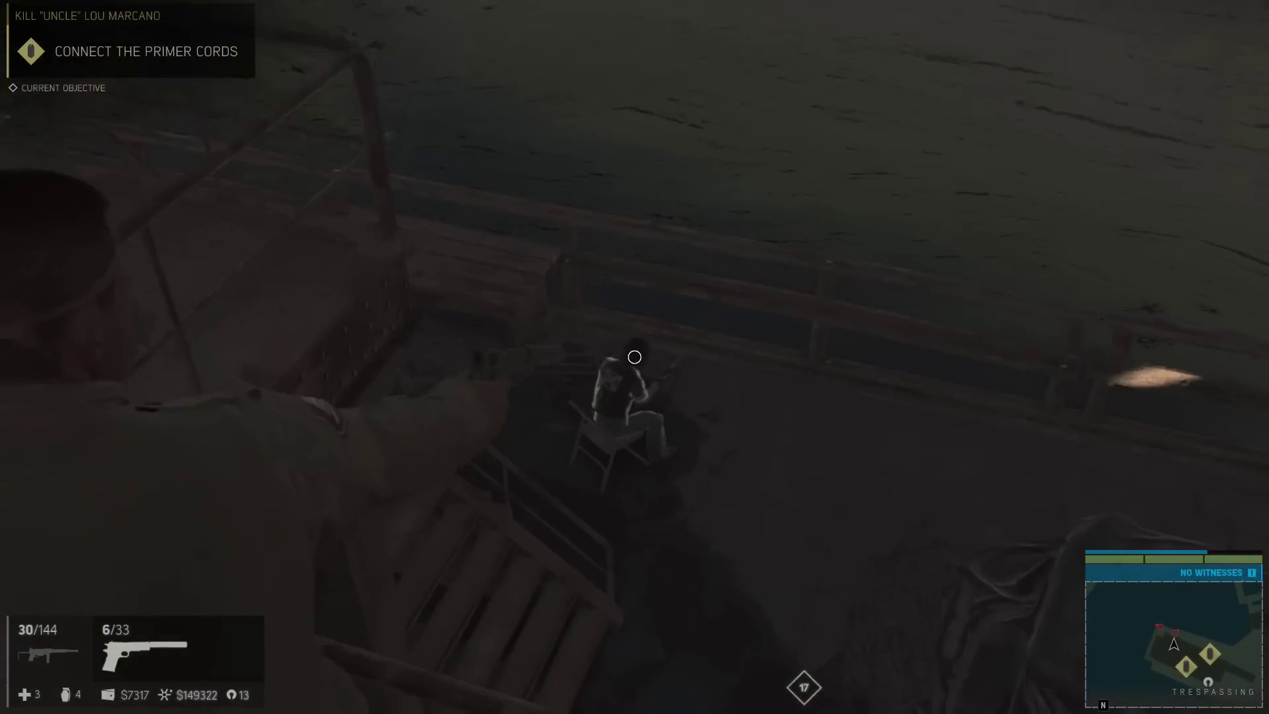
{"action": "left_click", "coordinate": [634, 357]}
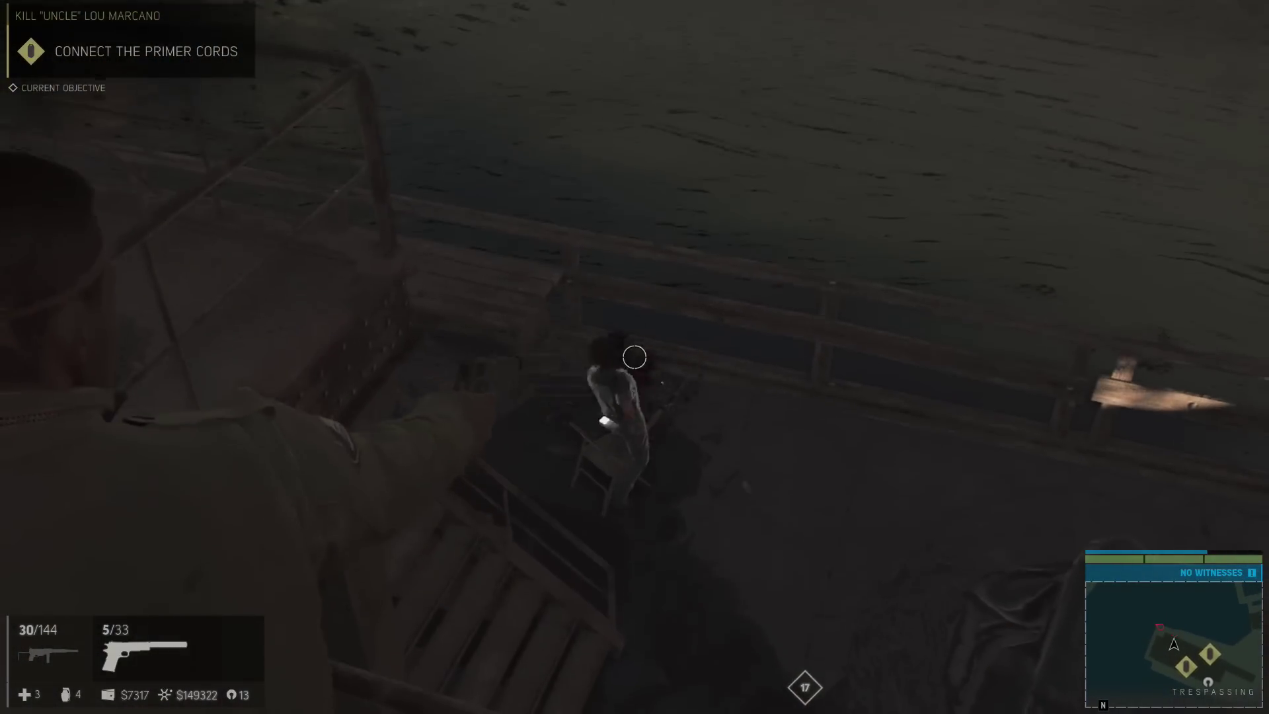
{"action": "key", "text": "w"}
{"action": "key", "text": "w"}
{"action": "right_click", "coordinate": [634, 357]}
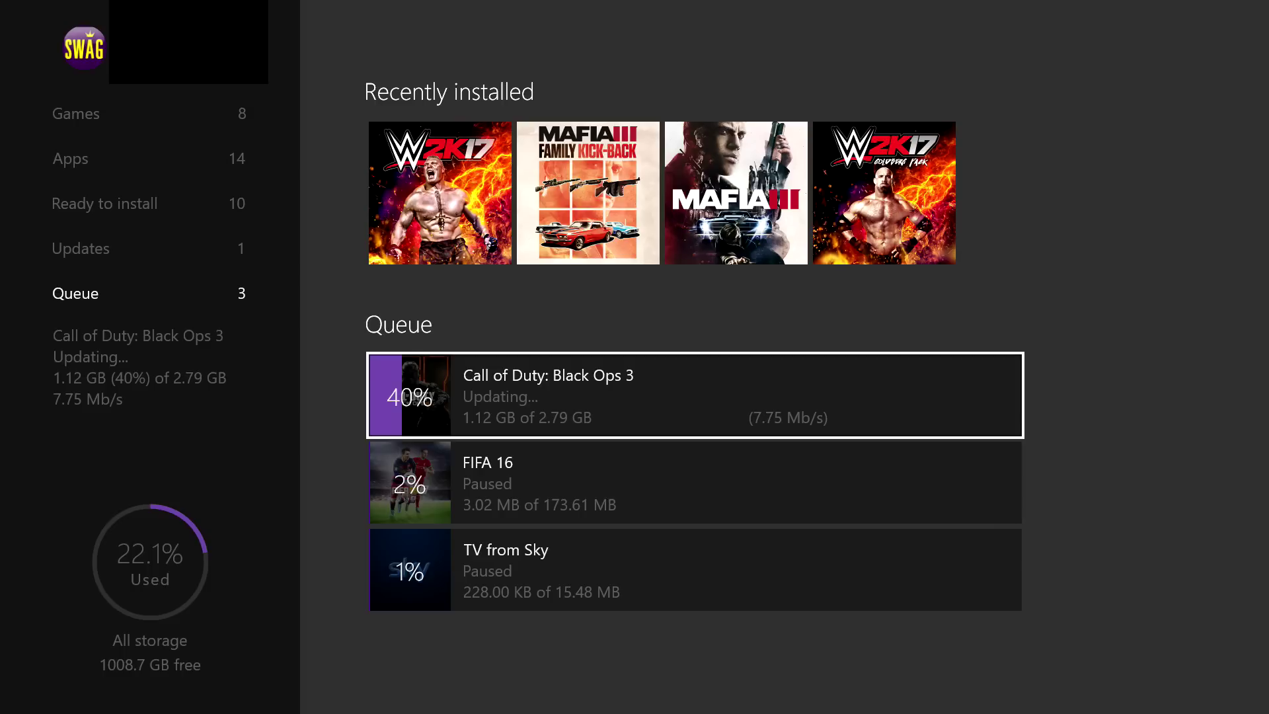
{"action": "key", "text": "Down"}
{"action": "key", "text": "Up"}
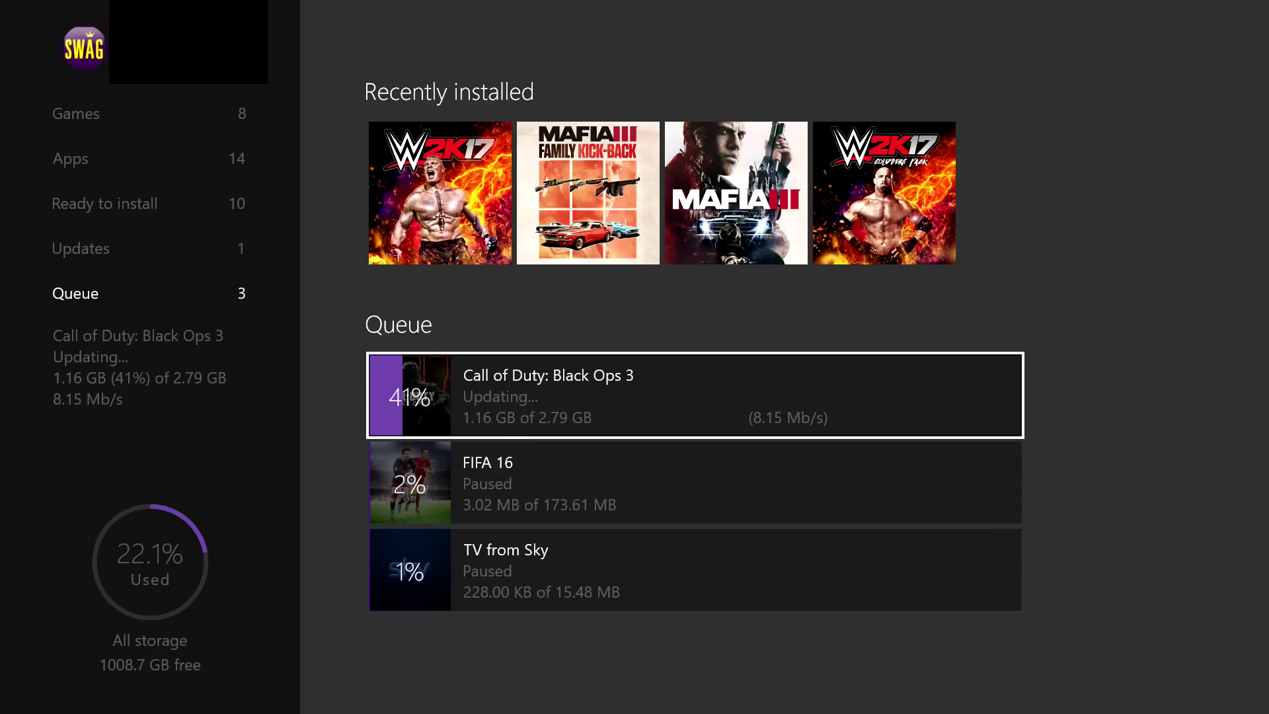
Step: Open the console's network settings by way of the Home screen and the system settings
{"action": "key", "text": "super"}
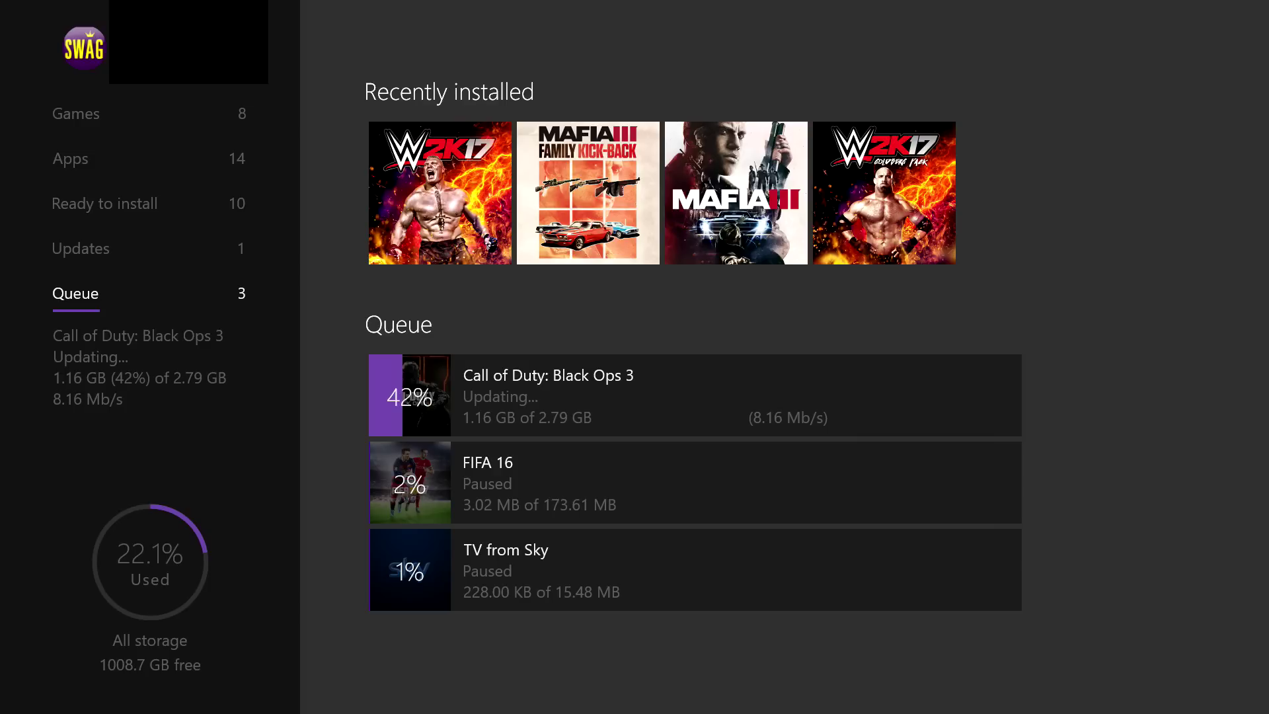
{"action": "key", "text": "super"}
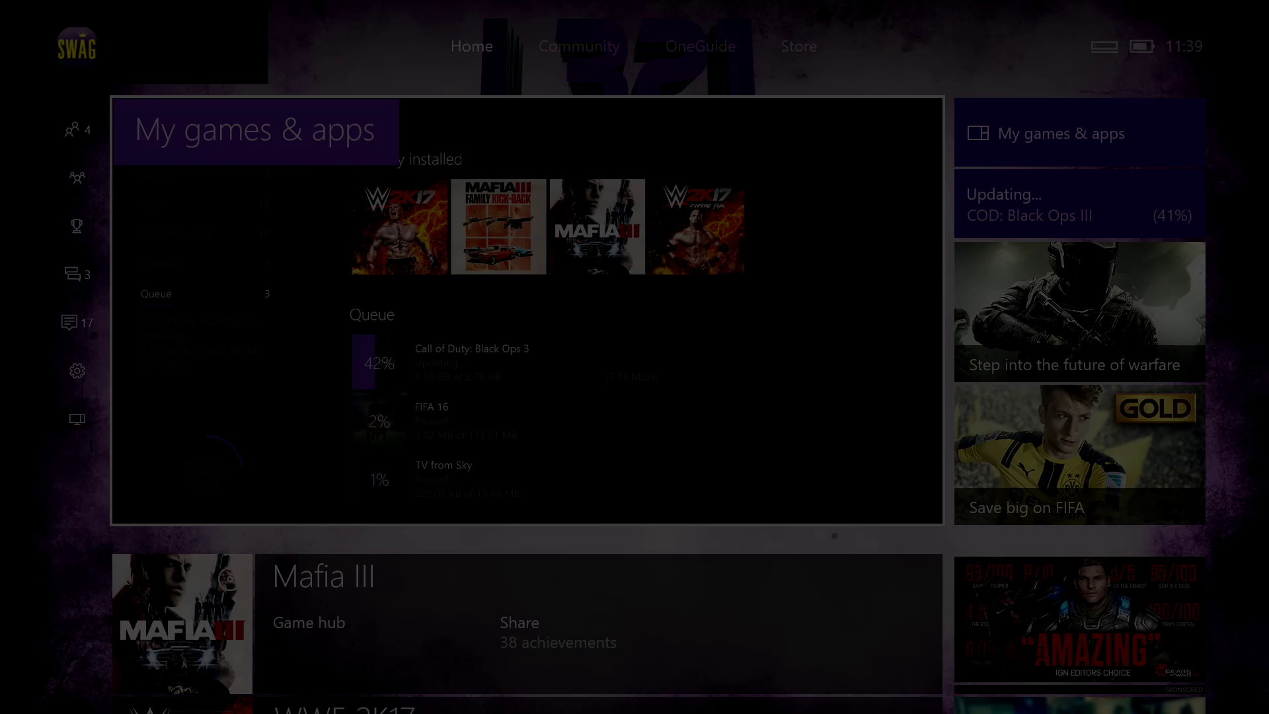
{"action": "key", "text": "Down"}
{"action": "key", "text": "Down"}
{"action": "key", "text": "Down"}
{"action": "key", "text": "Down"}
{"action": "key", "text": "Down"}
{"action": "key", "text": "Down"}
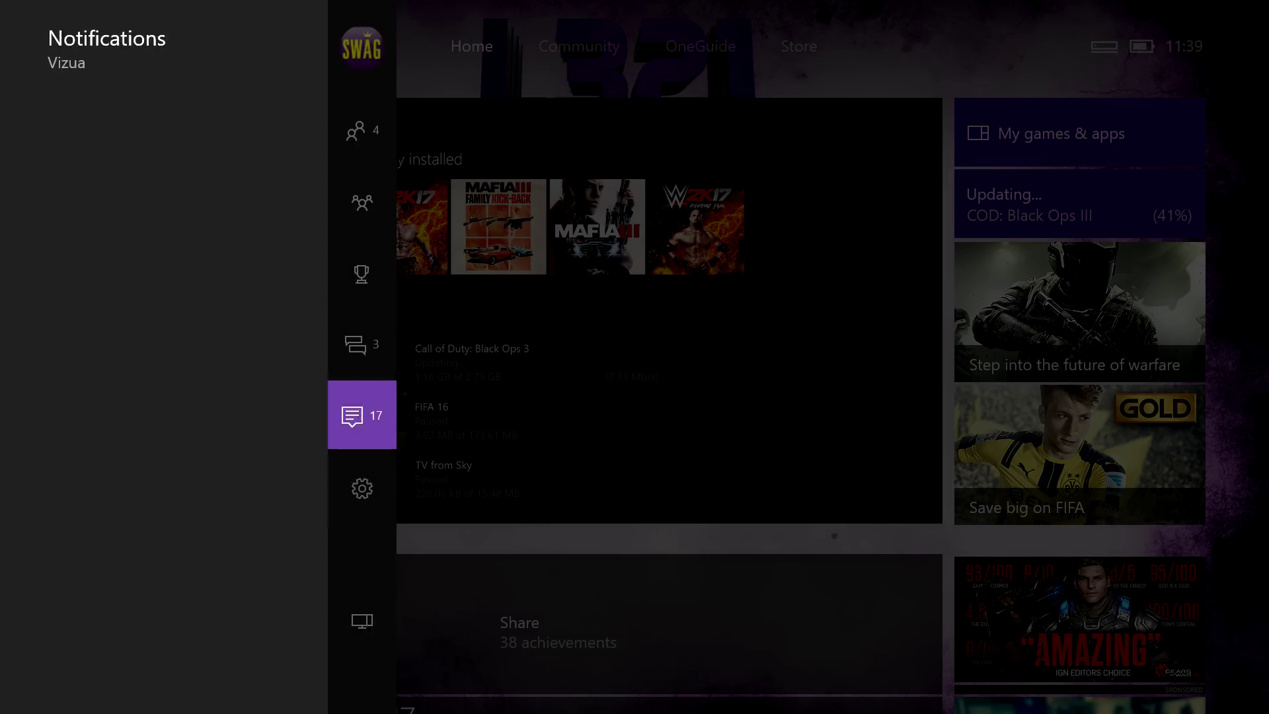
{"action": "key", "text": "Up"}
{"action": "key", "text": "Right"}
{"action": "key", "text": "Return"}
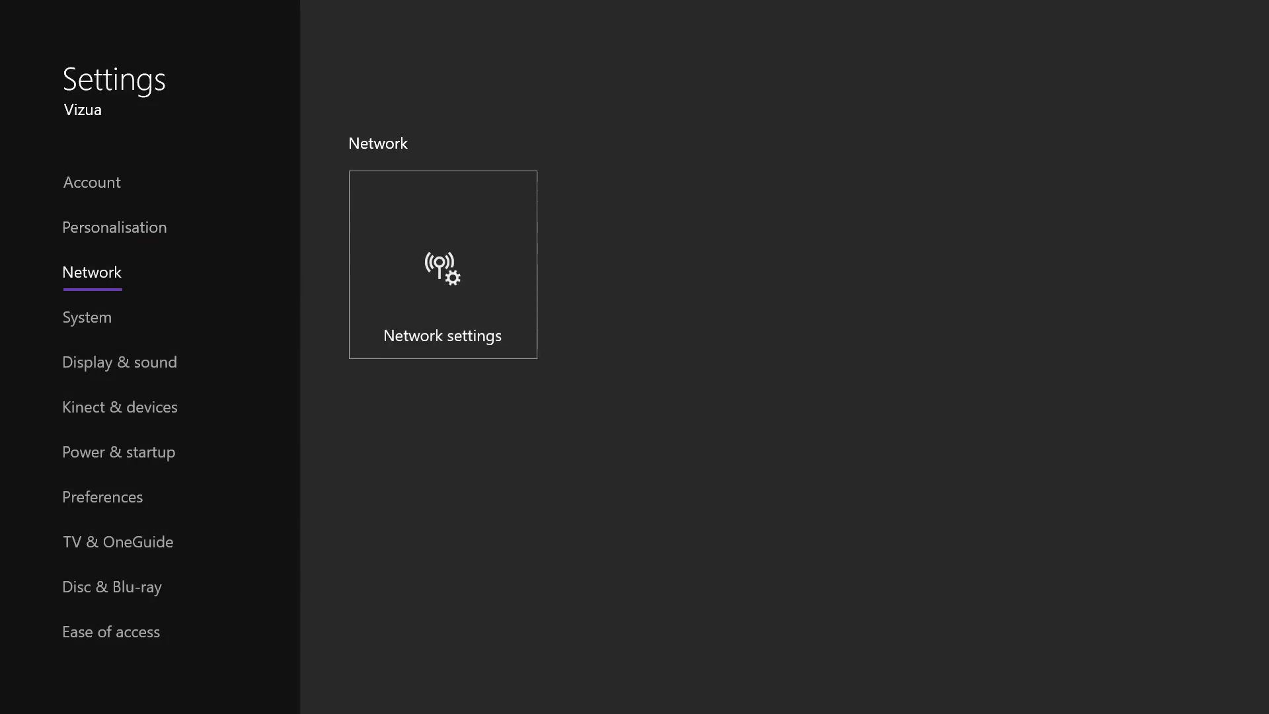
{"action": "key", "text": "Right"}
{"action": "key", "text": "Return"}
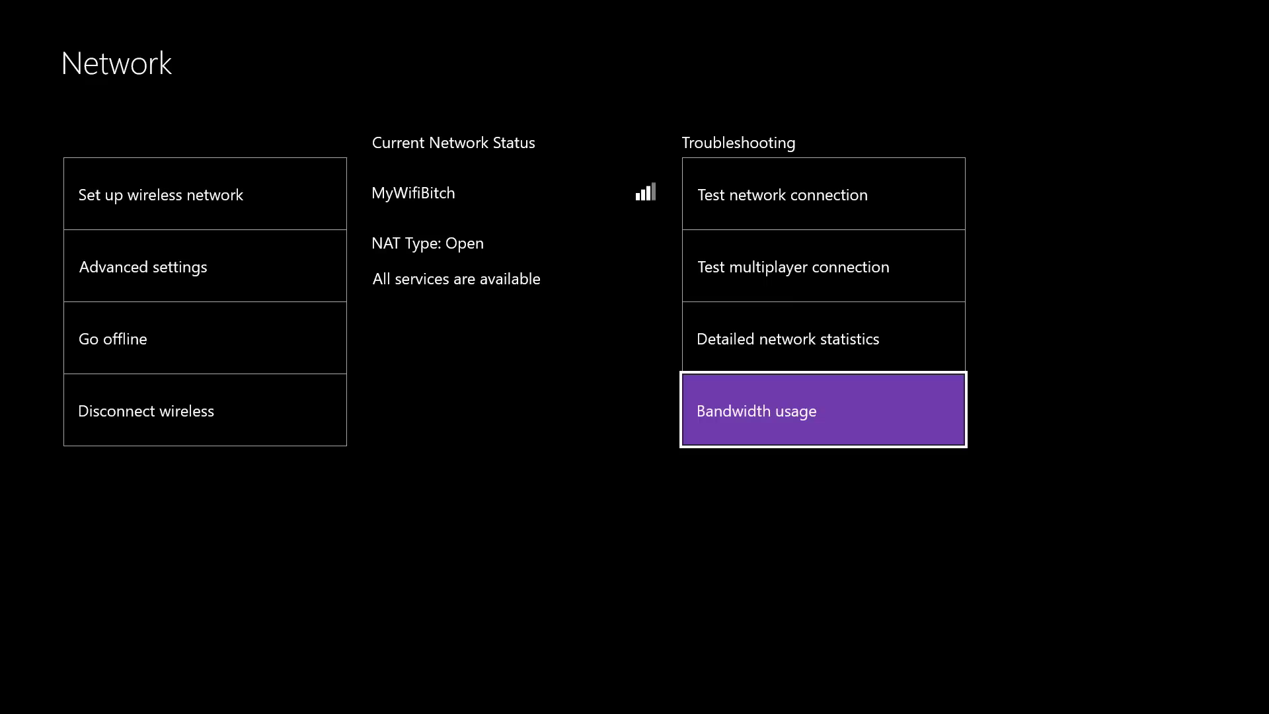
Step: Review the console's bandwidth usage and return to the network overview
{"action": "key", "text": "Return"}
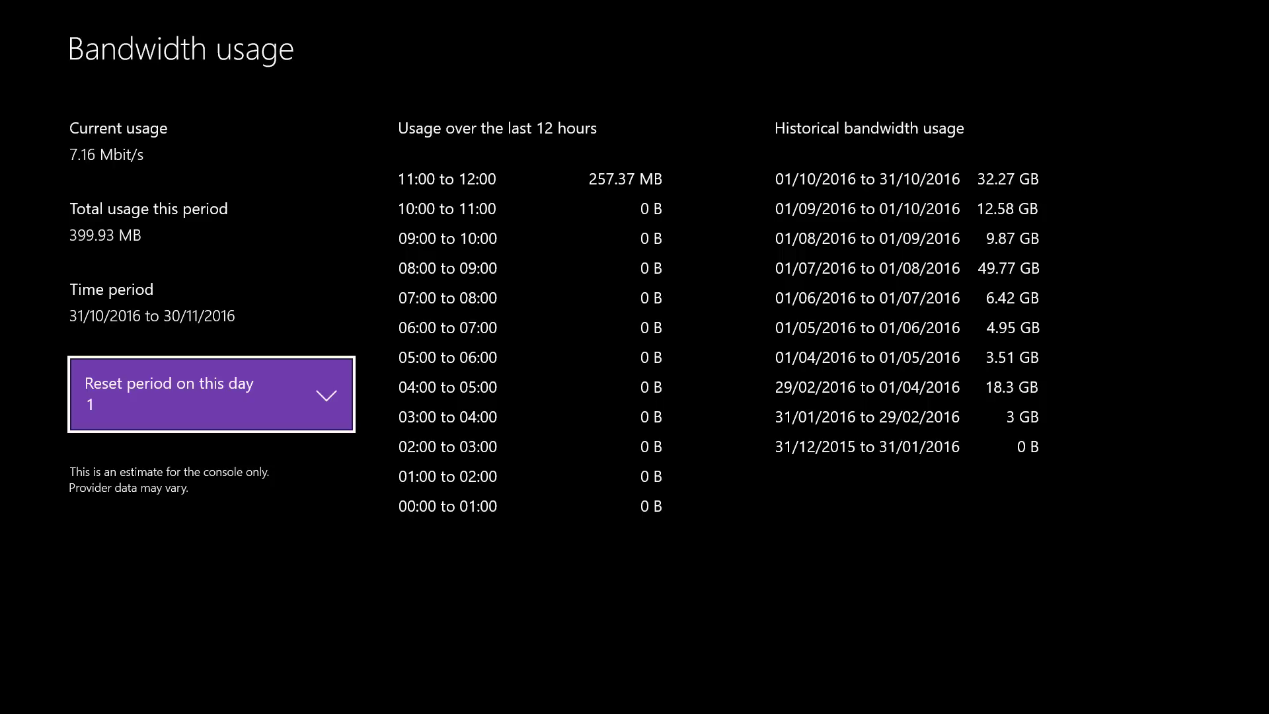
{"action": "key", "text": "Escape"}
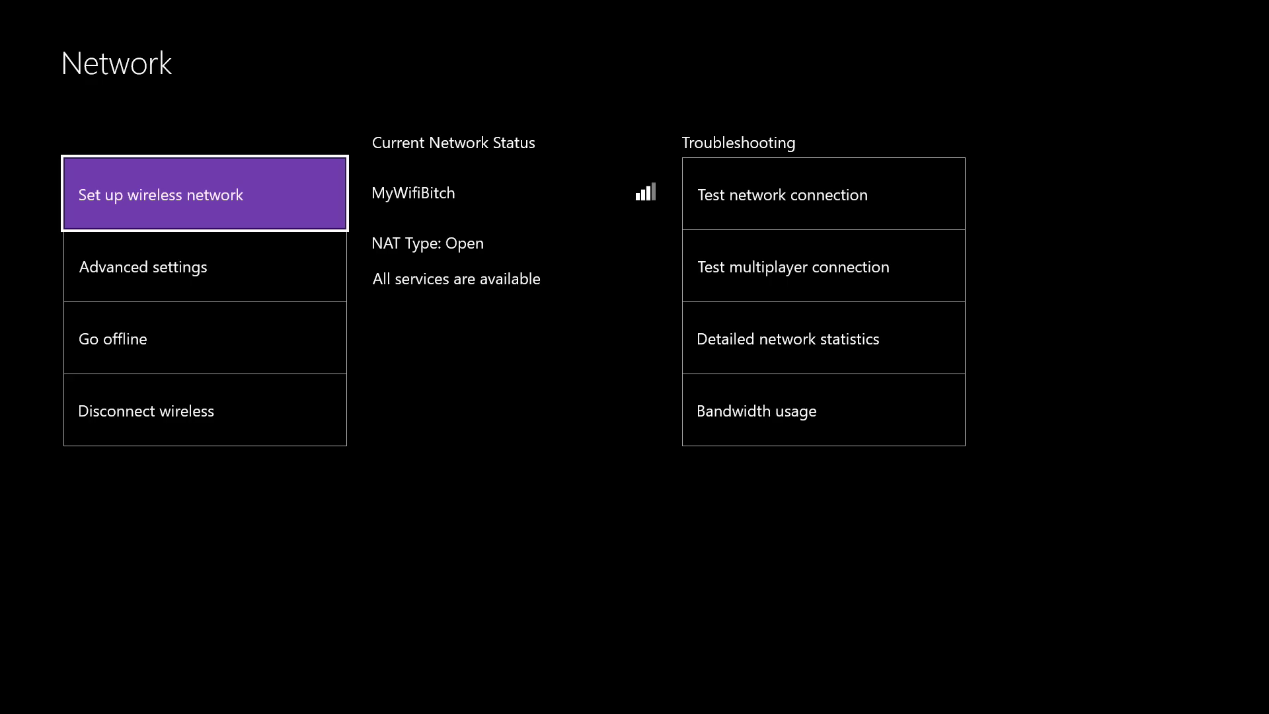
Step: Switch the wireless connection's DNS configuration to manual in the advanced network settings
{"action": "key", "text": "Down"}
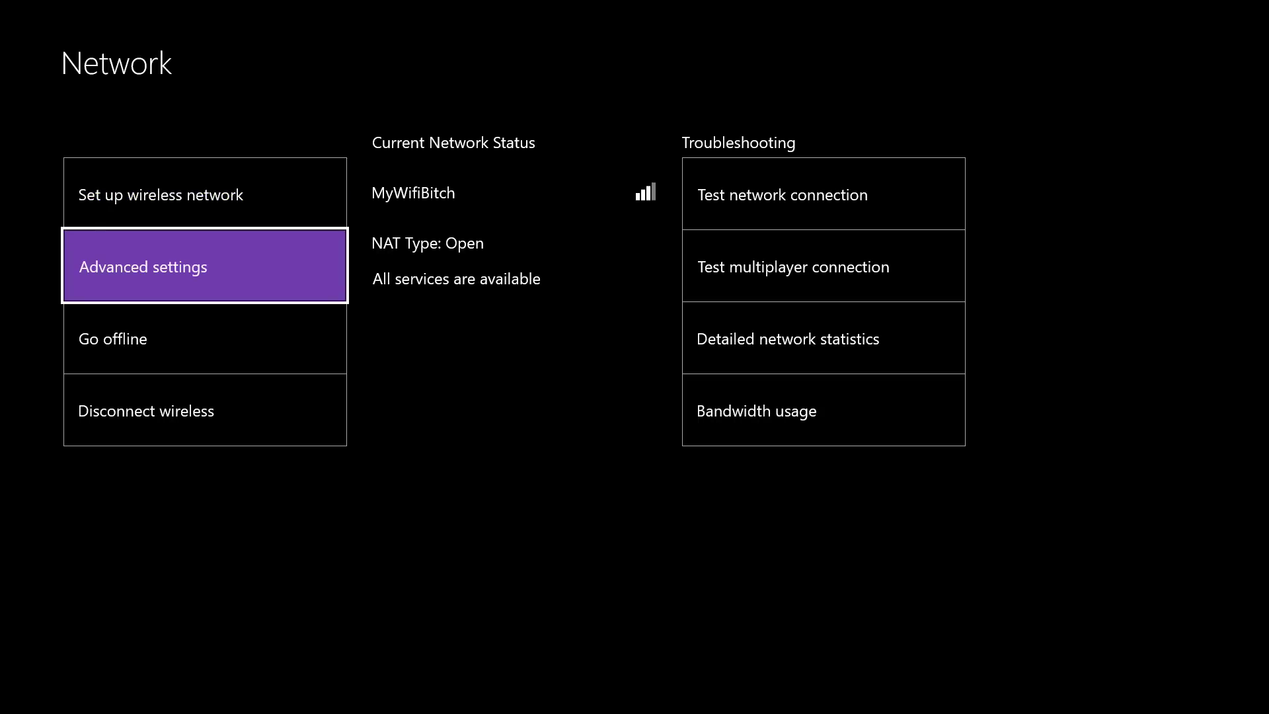
{"action": "key", "text": "Return"}
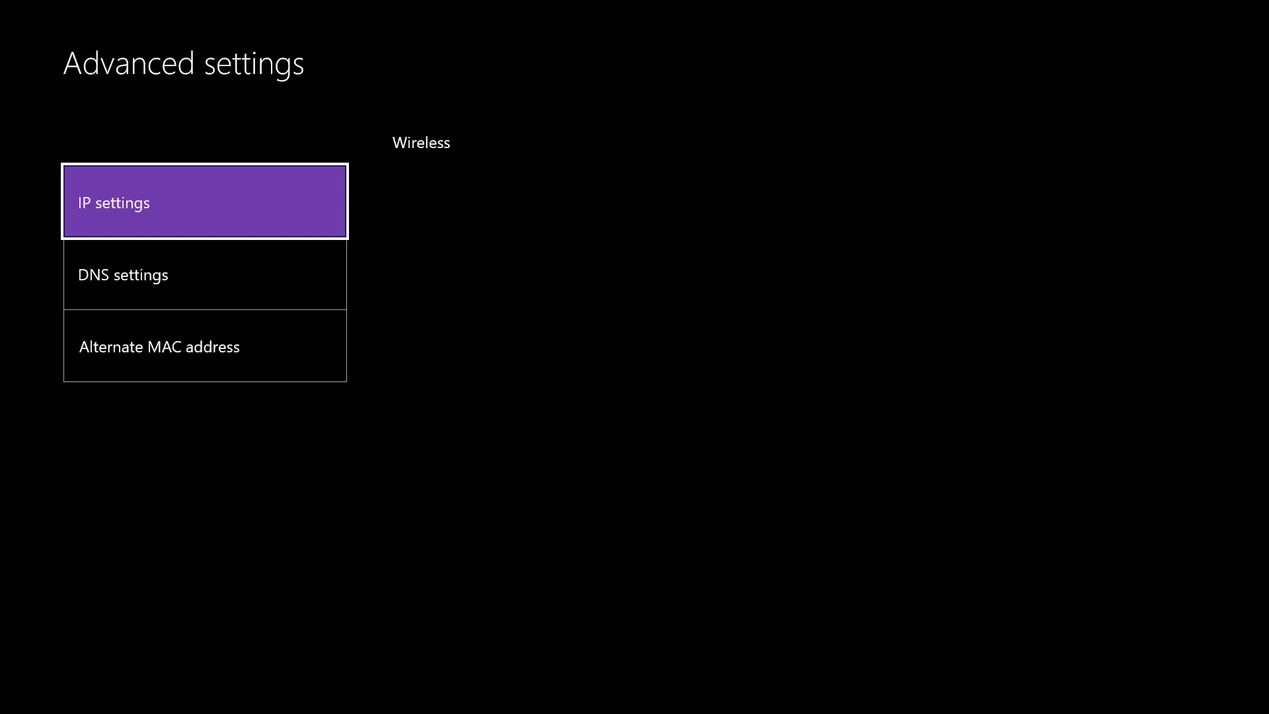
{"action": "key", "text": "Down"}
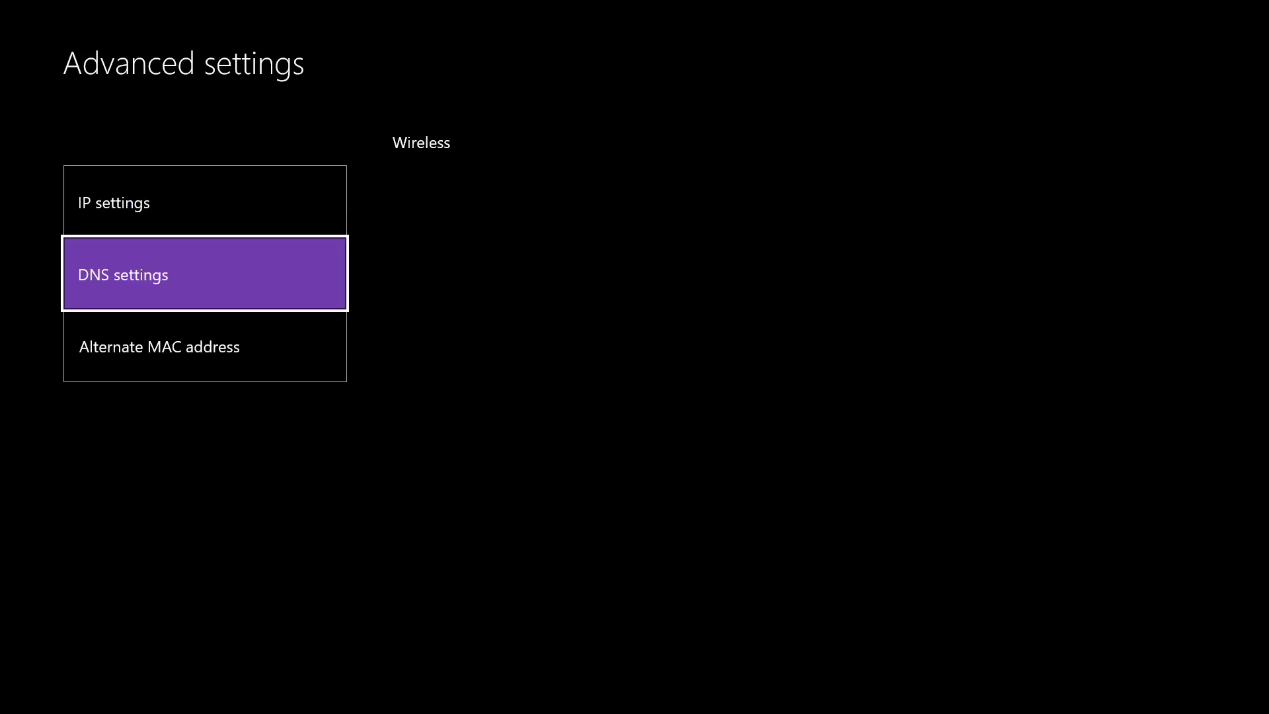
{"action": "key", "text": "Return"}
{"action": "key", "text": "Down"}
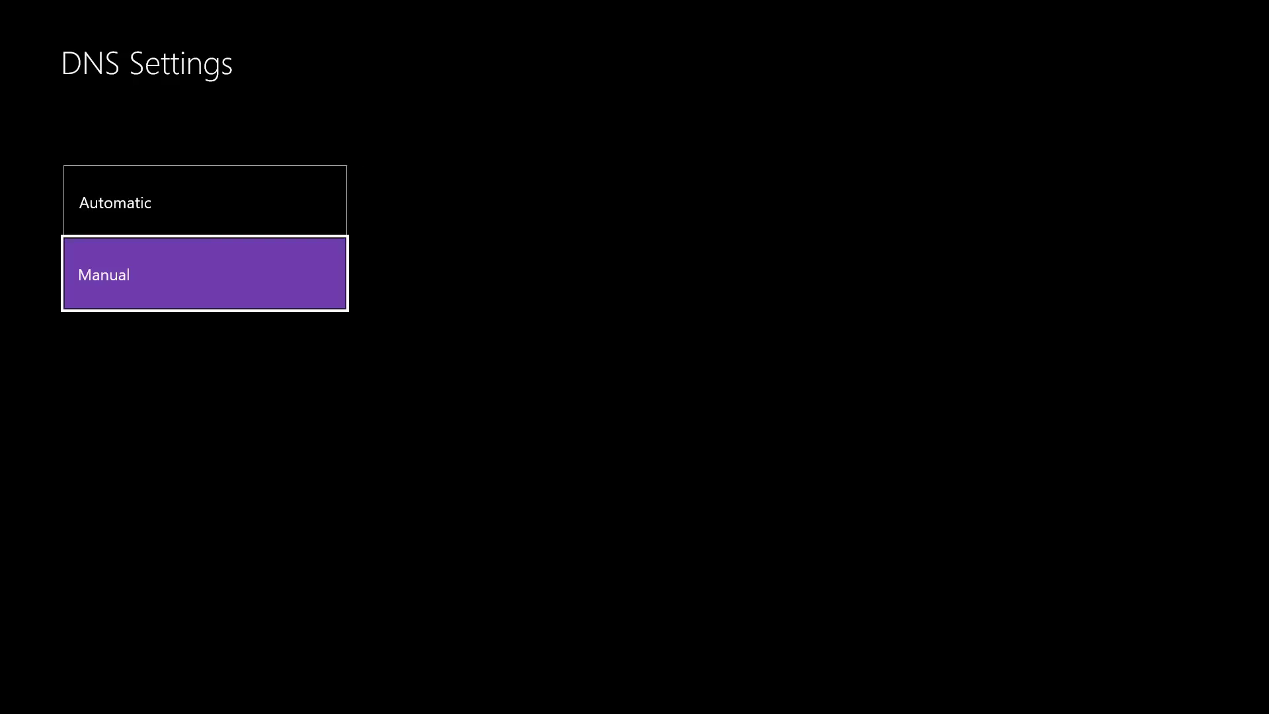
{"action": "key", "text": "Return"}
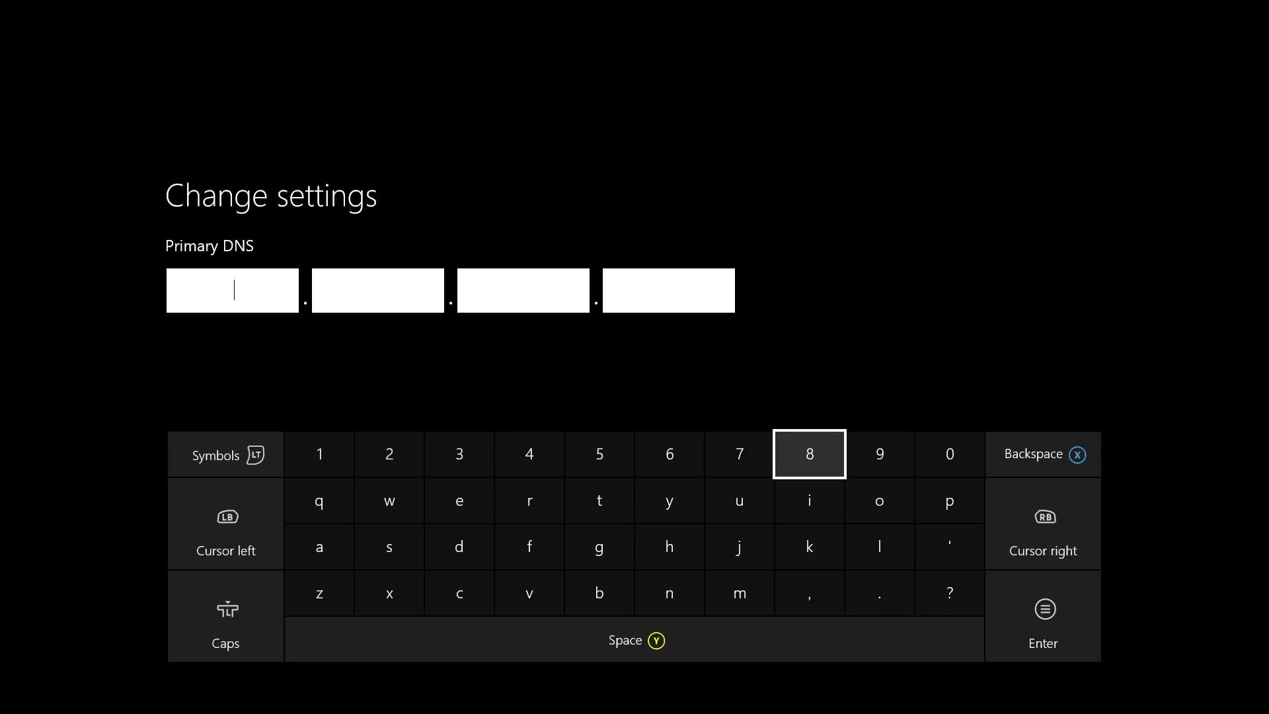
Step: Set the primary DNS to 8.8.8.8 and confirm it
{"action": "type", "text": "8"}
{"action": "key", "text": "Right"}
{"action": "type", "text": "8"}
{"action": "key", "text": "Right"}
{"action": "type", "text": "8.8"}
{"action": "key", "text": "Return"}
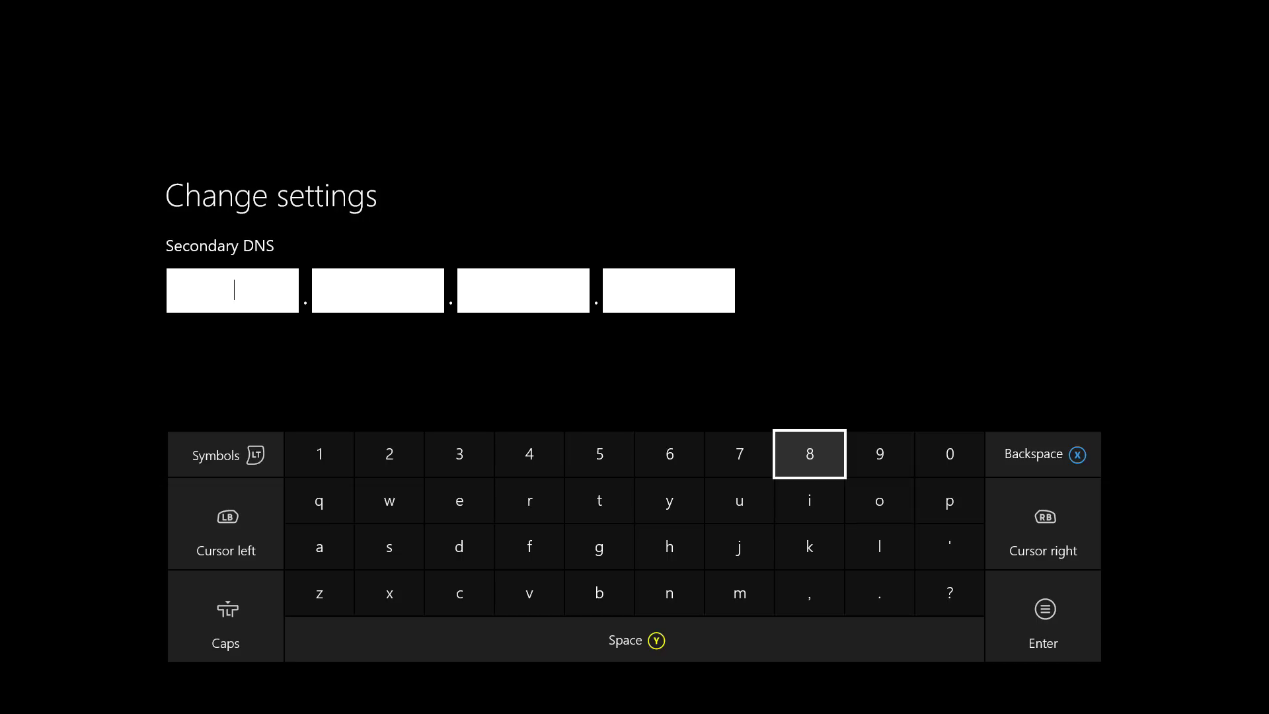
Step: Set the secondary DNS to 8.8.4.4 and confirm it
{"action": "type", "text": "8"}
{"action": "key", "text": "Right"}
{"action": "type", "text": "8"}
{"action": "key", "text": "Left"}
{"action": "key", "text": "Left"}
{"action": "key", "text": "Left"}
{"action": "key", "text": "Left"}
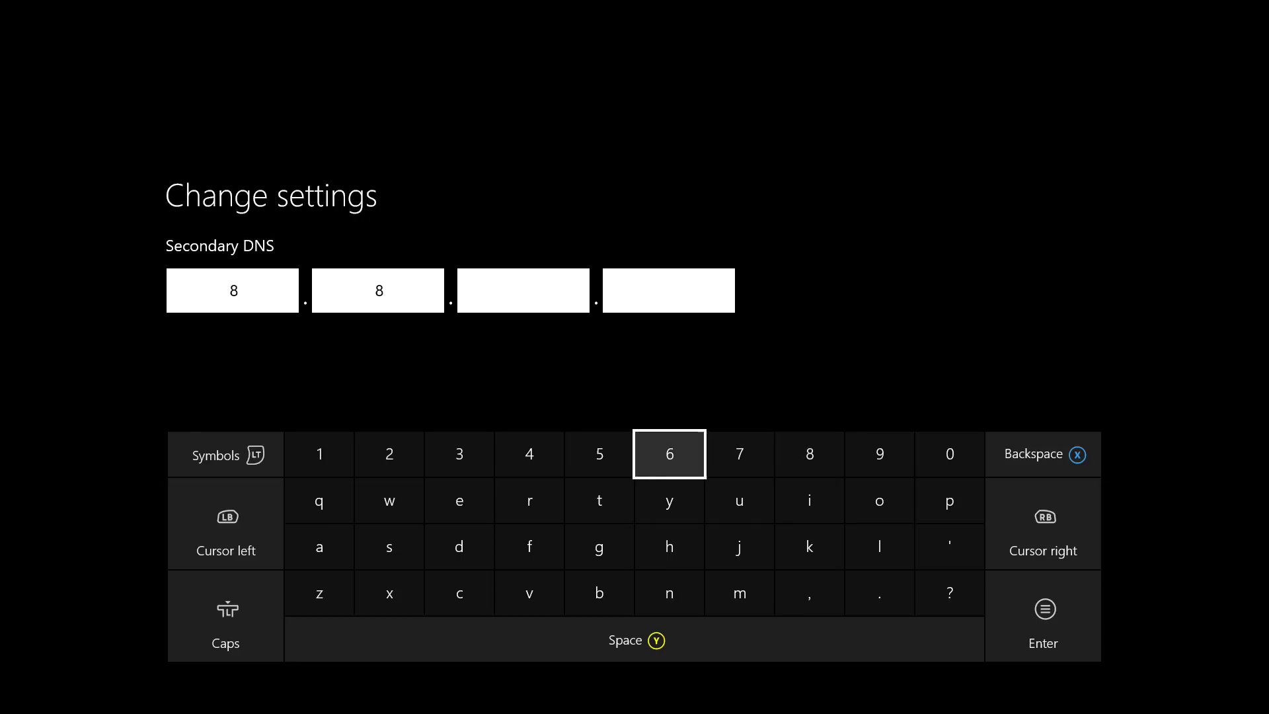
{"action": "key", "text": "Right"}
{"action": "type", "text": "4"}
{"action": "key", "text": "Right"}
{"action": "type", "text": "4"}
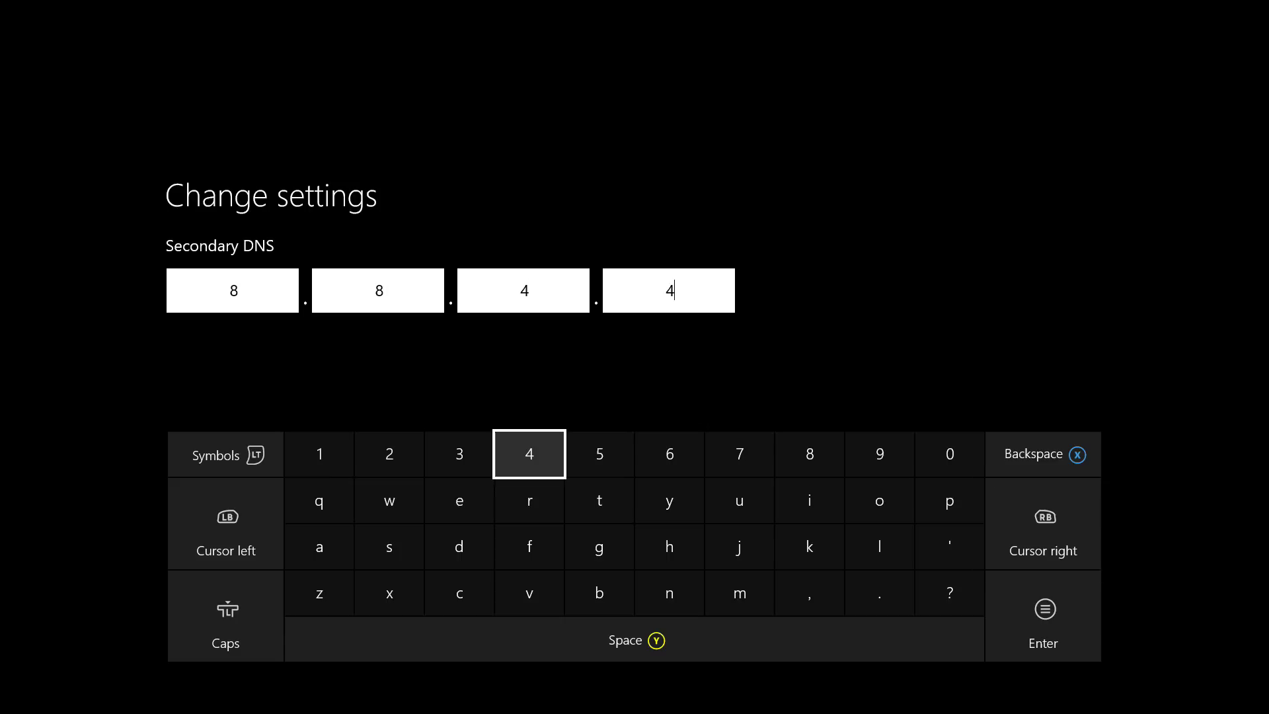
{"action": "key", "text": "Return"}
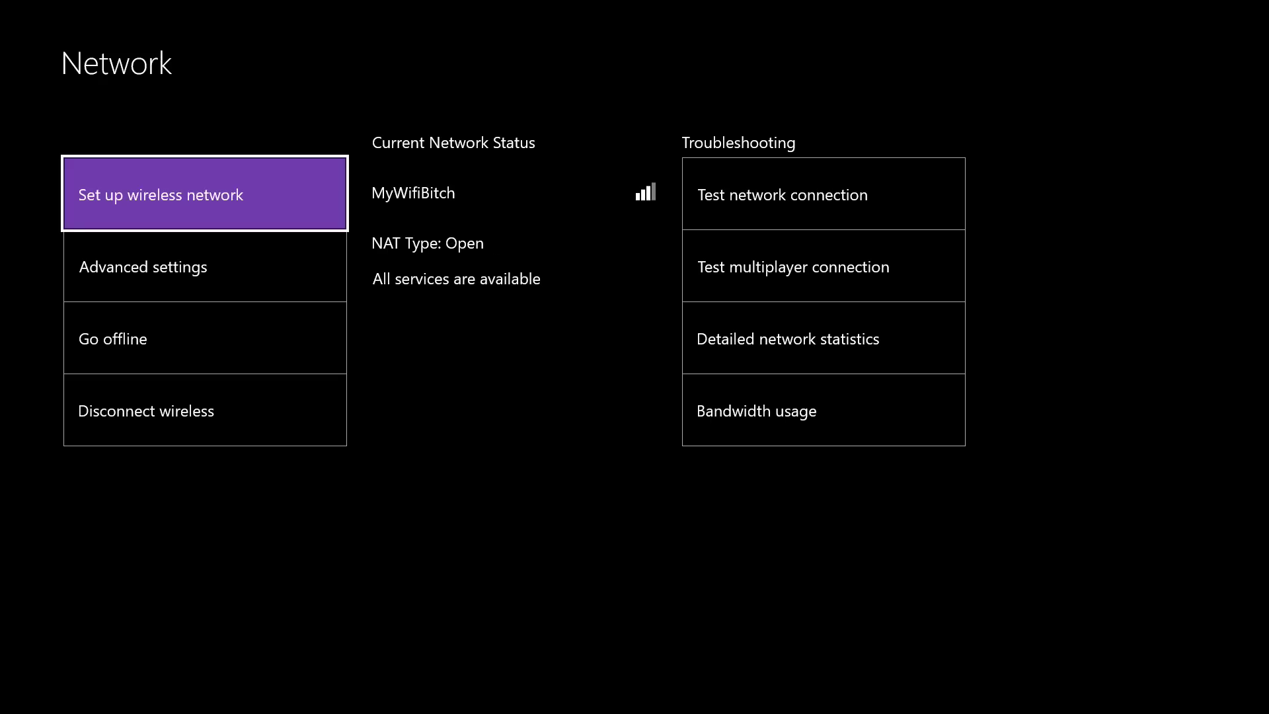
Step: Check the download progress and speed of the Call of Duty: Black Ops 3 update in the installation queue and return to the Home screen
{"action": "key", "text": "super"}
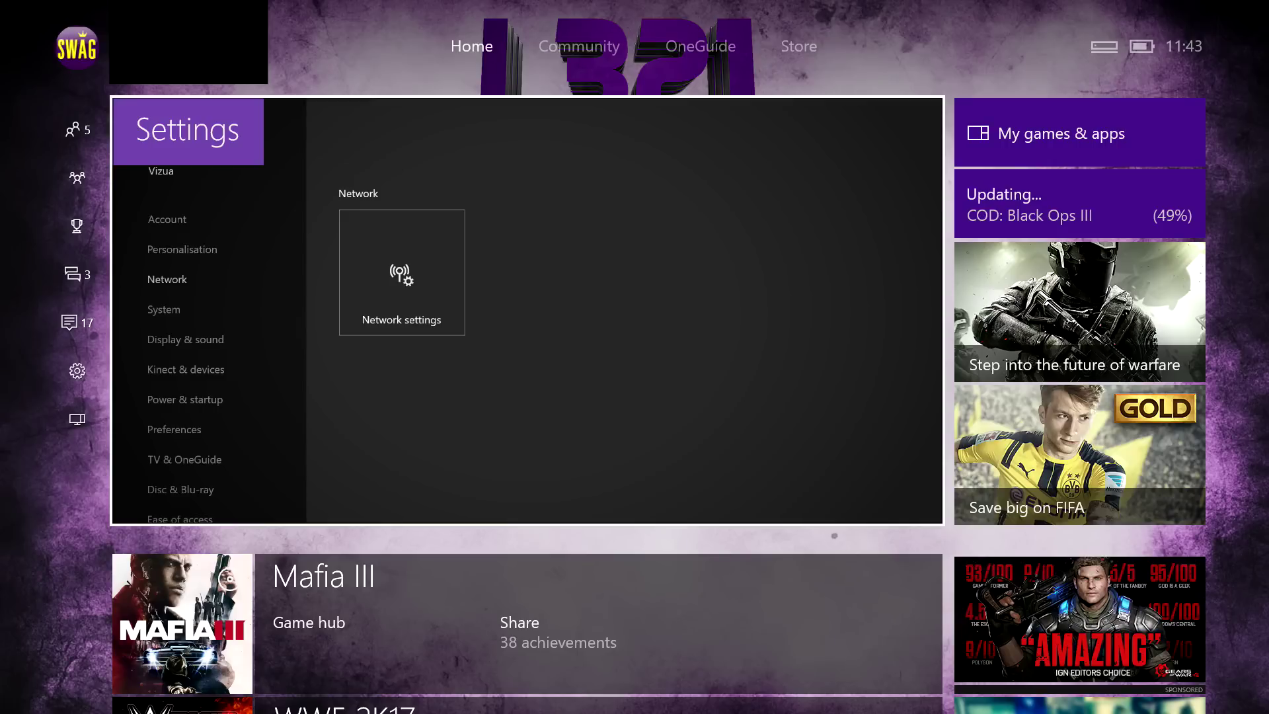
{"action": "key", "text": "Right"}
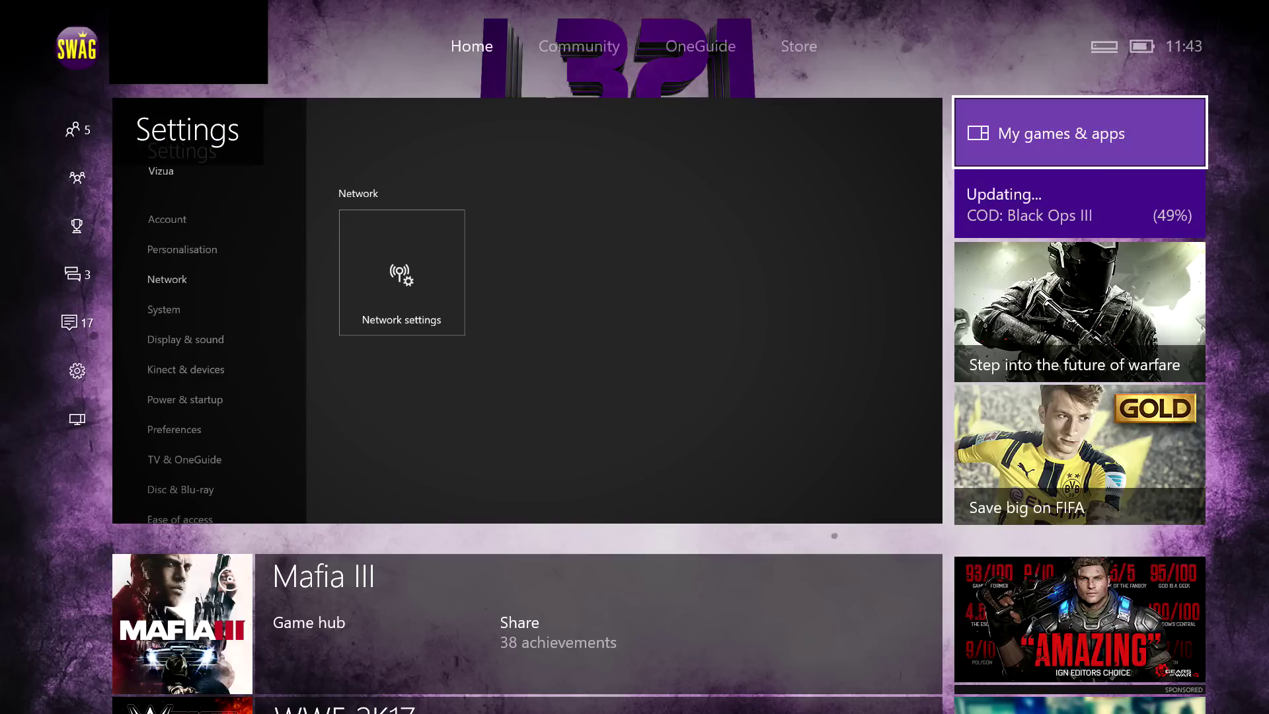
{"action": "key", "text": "Return"}
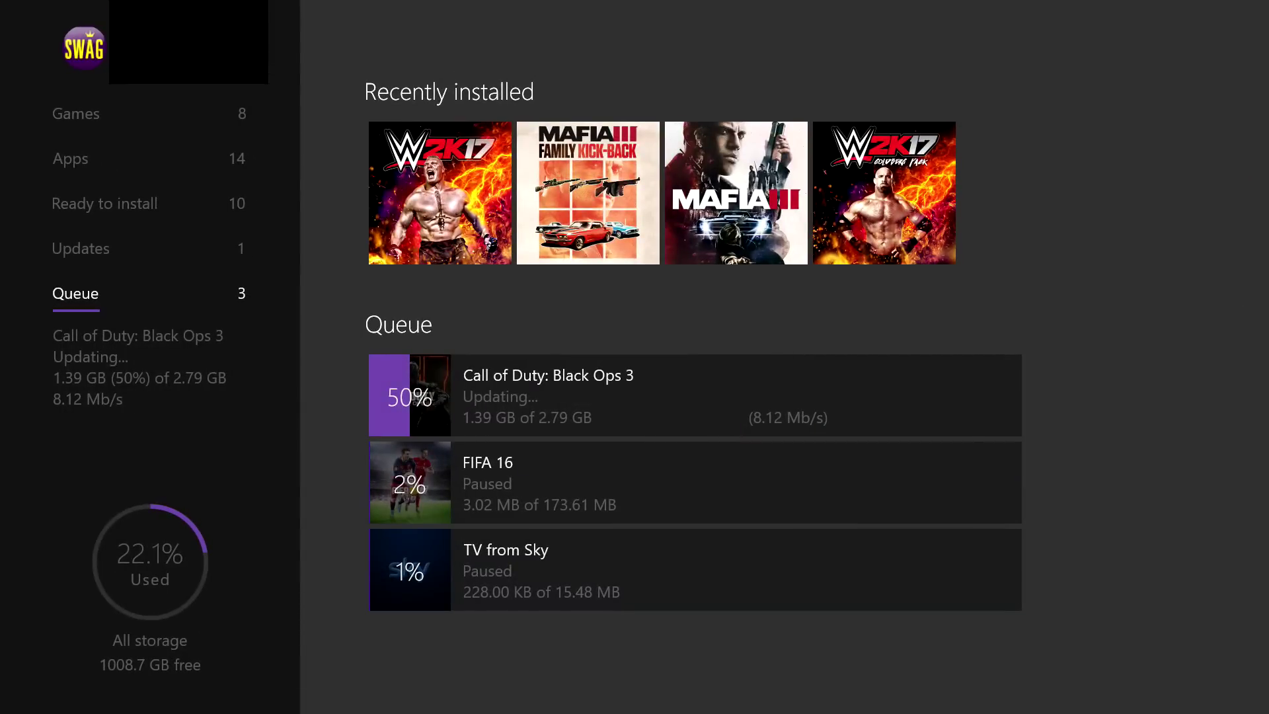
{"action": "key", "text": "Right"}
{"action": "key", "text": "Down"}
{"action": "key", "text": "Up"}
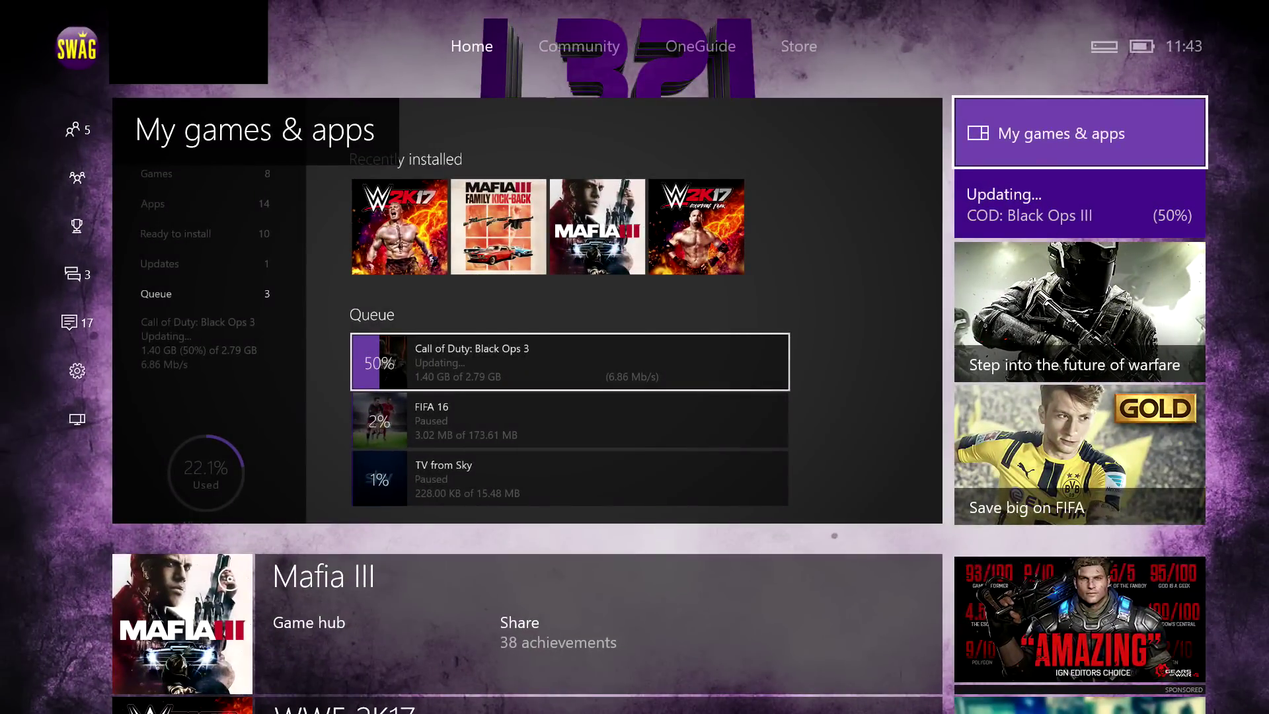
{"action": "key", "text": "Down"}
{"action": "key", "text": "Down"}
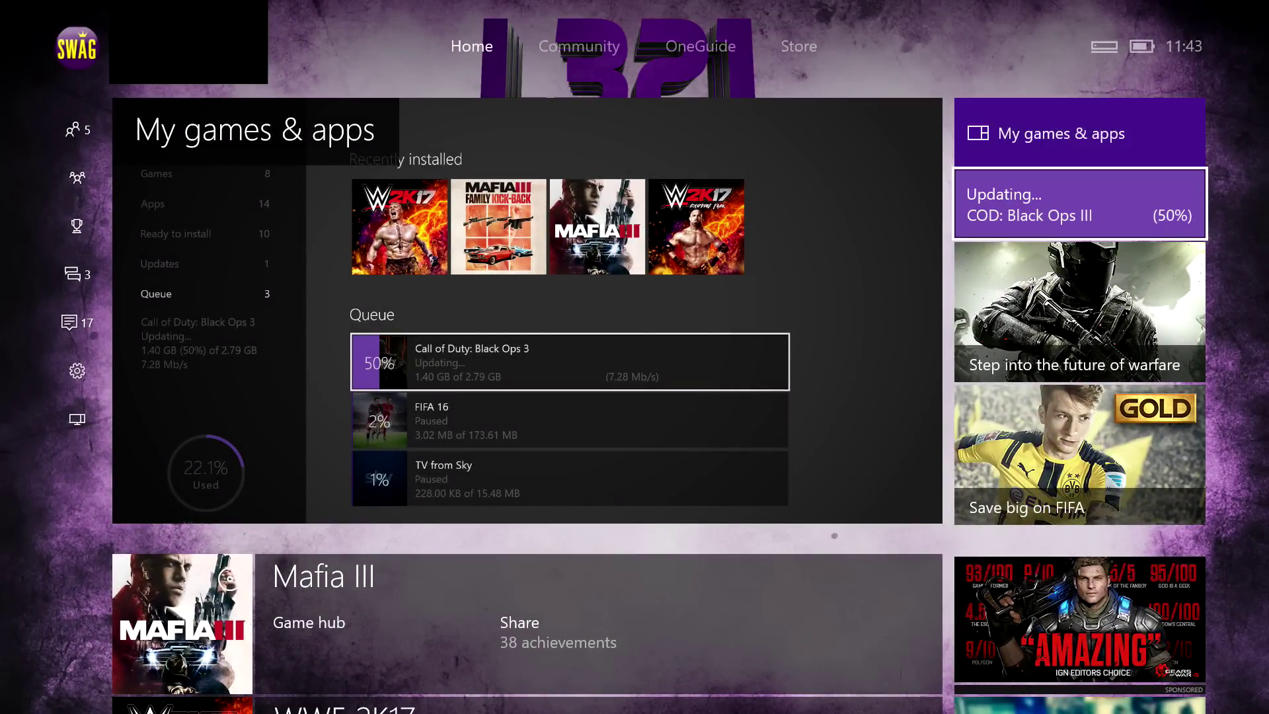
{"action": "key", "text": "Left"}
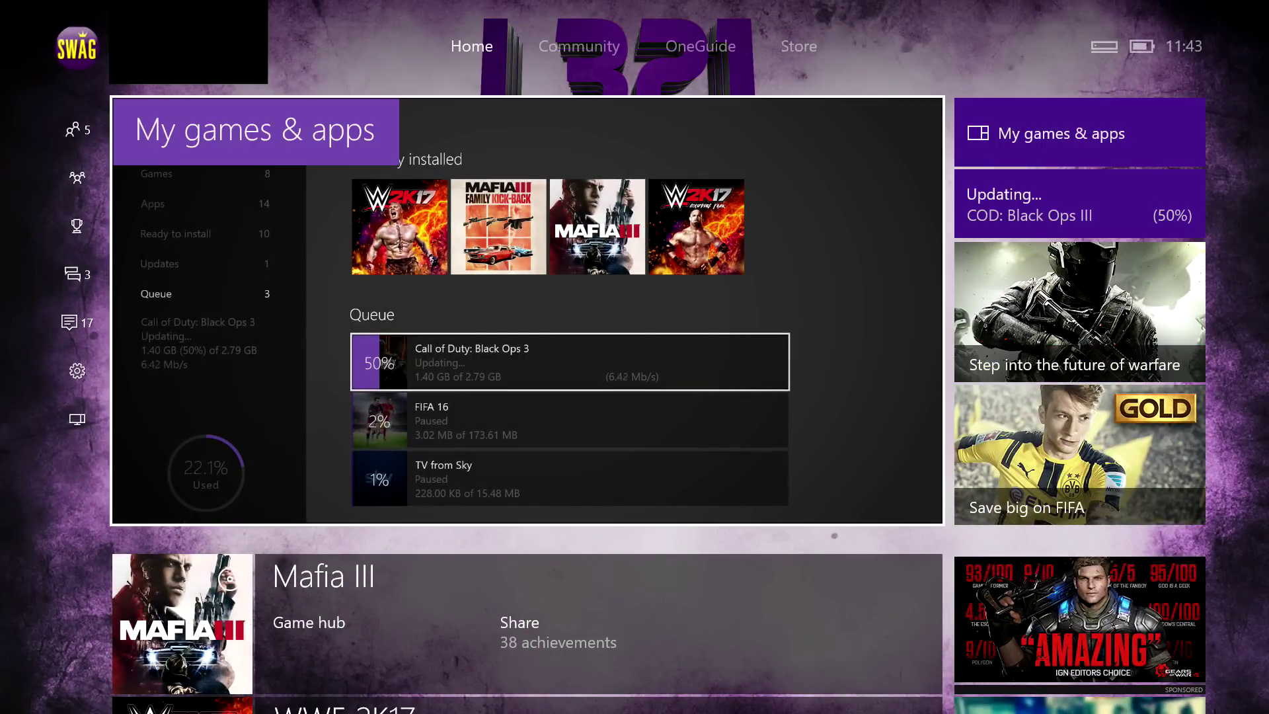
{"action": "scroll", "coordinate": [529, 357], "scroll_direction": "down", "scroll_amount": 5}
{"action": "scroll", "coordinate": [529, 357], "scroll_direction": "up", "scroll_amount": 5}
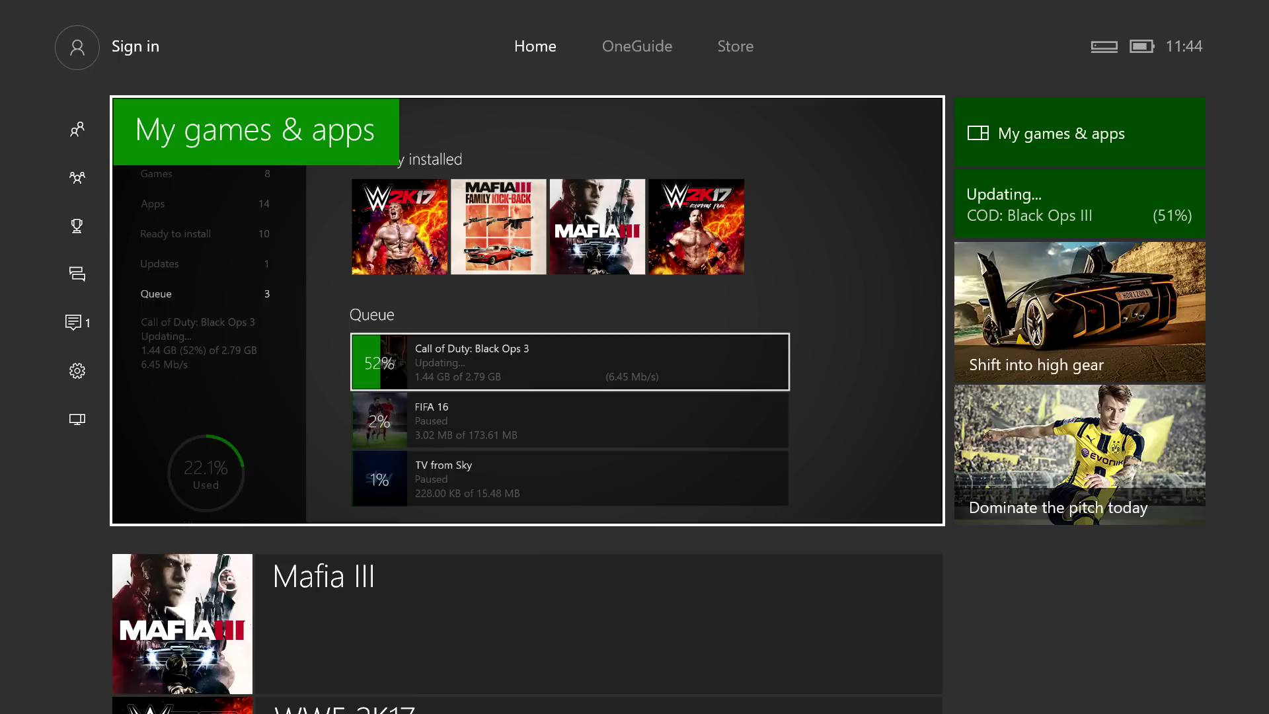
Step: Open the full console settings from the guide
{"action": "key", "text": "super"}
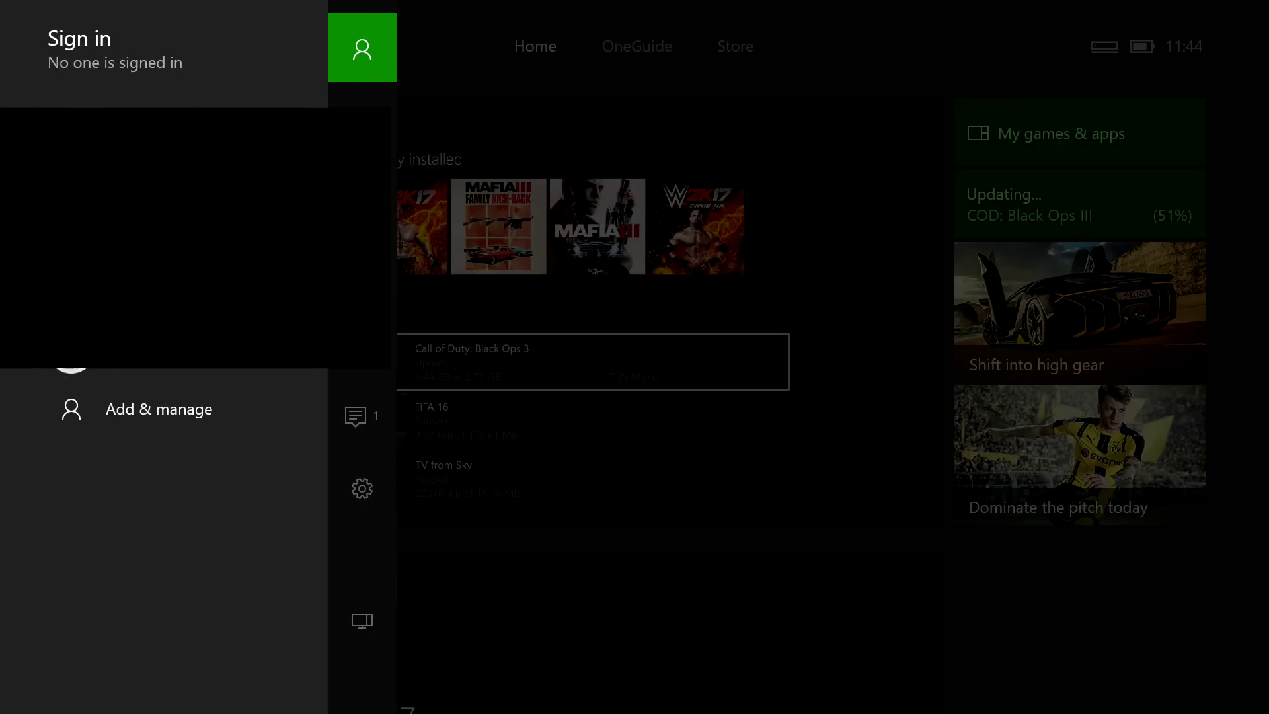
{"action": "key", "text": "Down"}
{"action": "key", "text": "Down"}
{"action": "key", "text": "Down"}
{"action": "key", "text": "Down"}
{"action": "key", "text": "Down"}
{"action": "key", "text": "Down"}
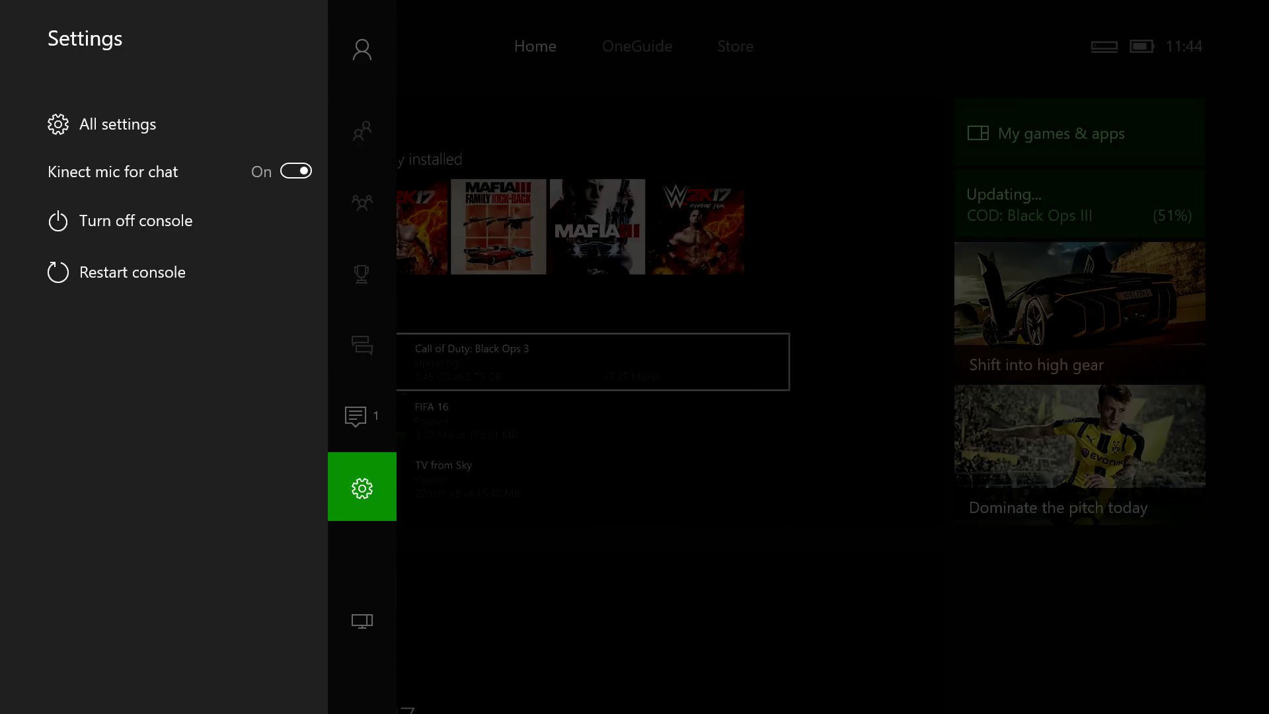
{"action": "key", "text": "Left"}
{"action": "key", "text": "Return"}
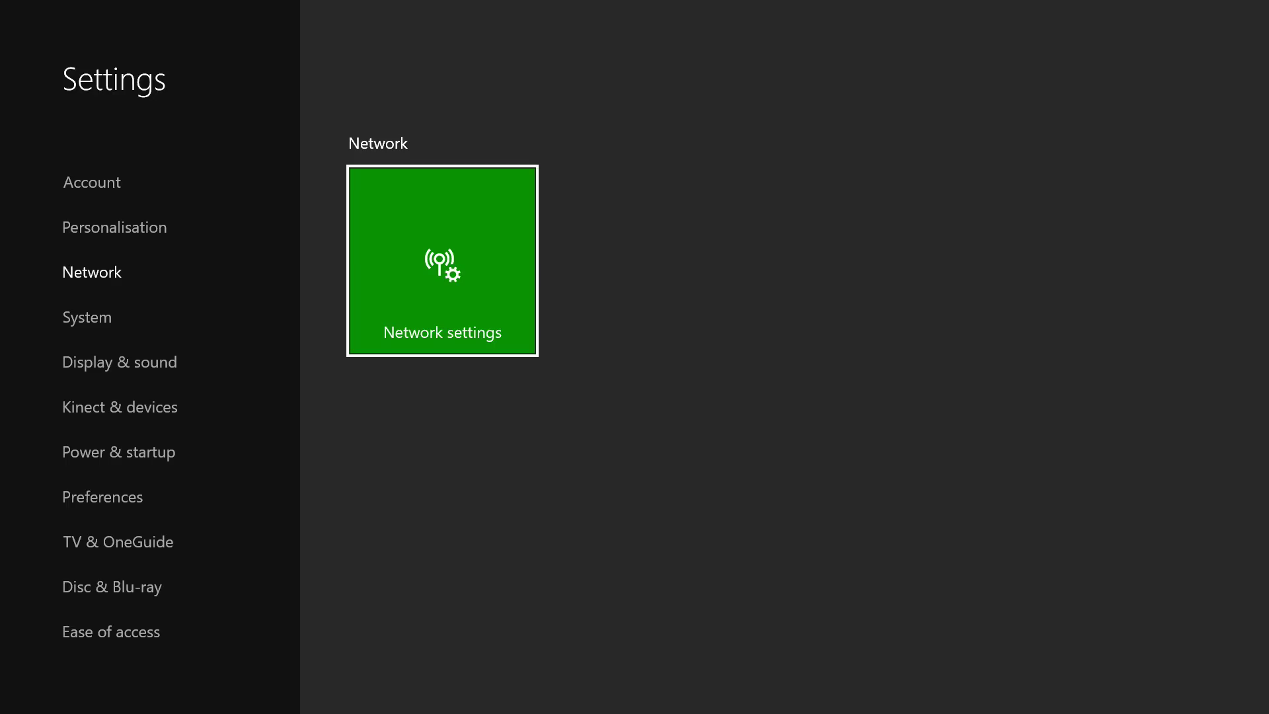
Step: Open the Power mode & startup options in the Power & startup category
{"action": "key", "text": "Left"}
{"action": "key", "text": "Up"}
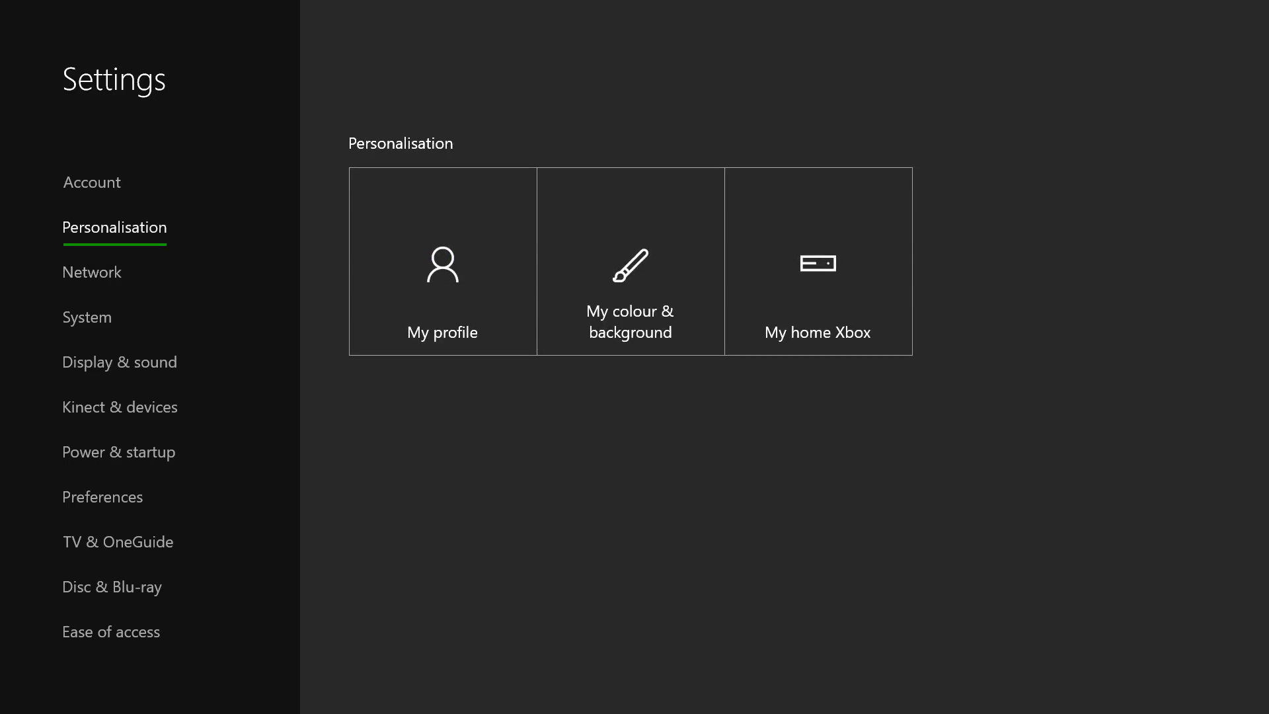
{"action": "key", "text": "Down"}
{"action": "key", "text": "Down"}
{"action": "key", "text": "Down"}
{"action": "key", "text": "Down"}
{"action": "key", "text": "Down"}
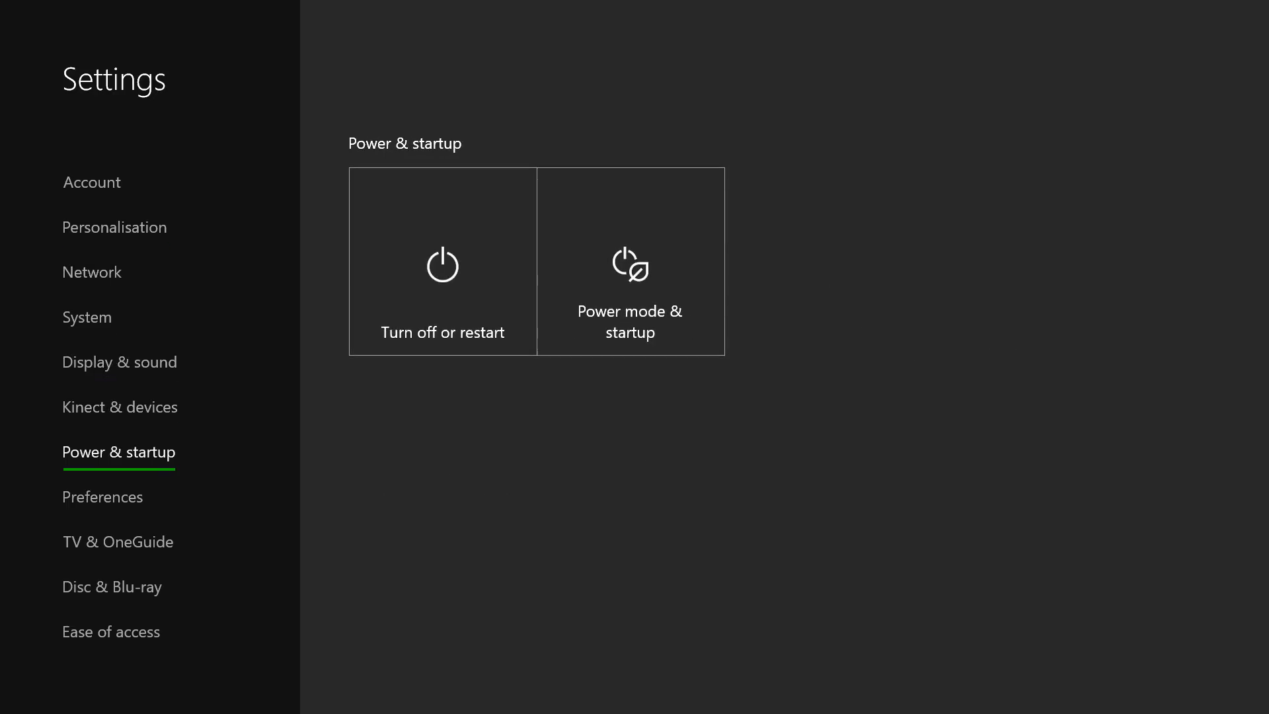
{"action": "key", "text": "Right"}
{"action": "key", "text": "Right"}
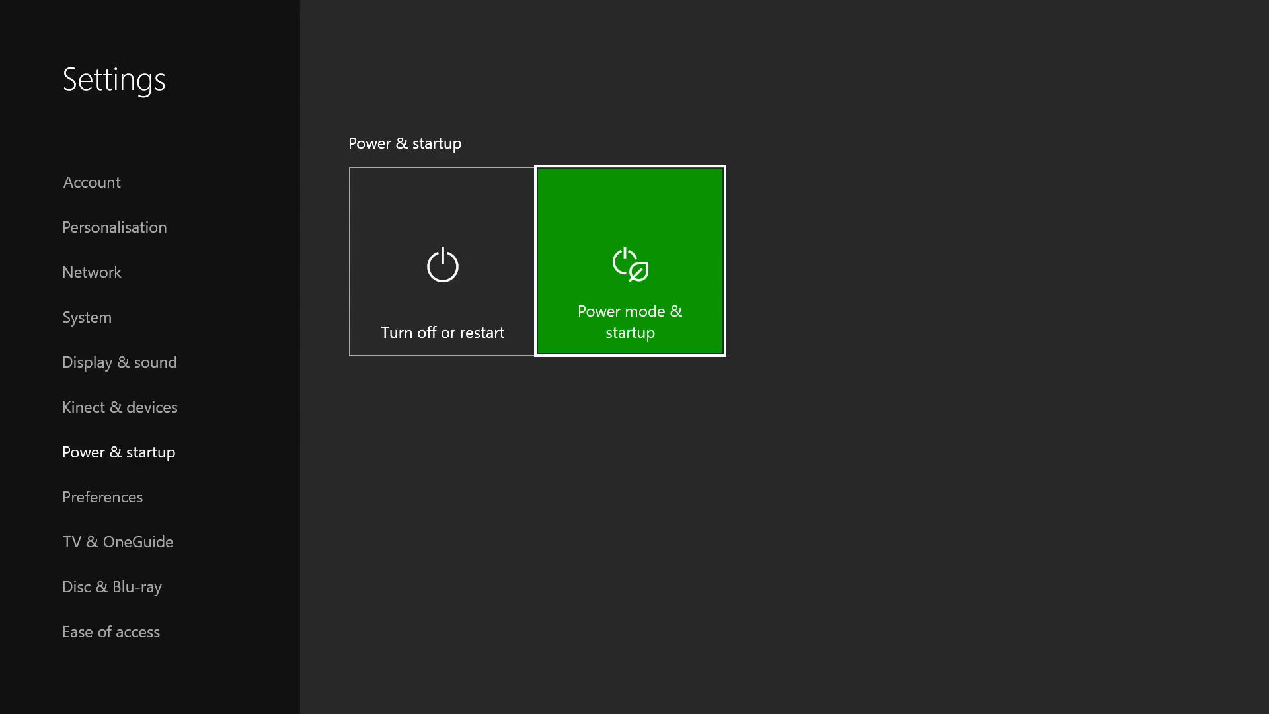
{"action": "key", "text": "Return"}
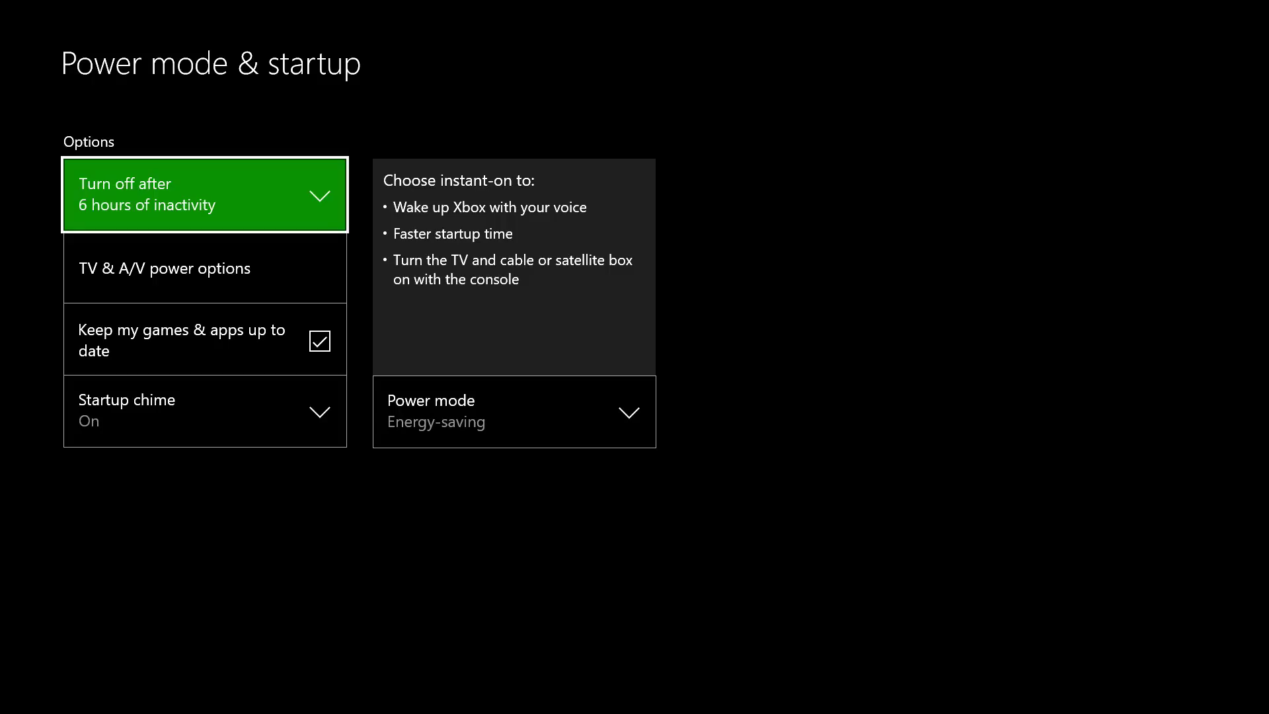
Step: Set the console's power mode to Instant-on
{"action": "key", "text": "Down"}
{"action": "key", "text": "Down"}
{"action": "key", "text": "Down"}
{"action": "key", "text": "Right"}
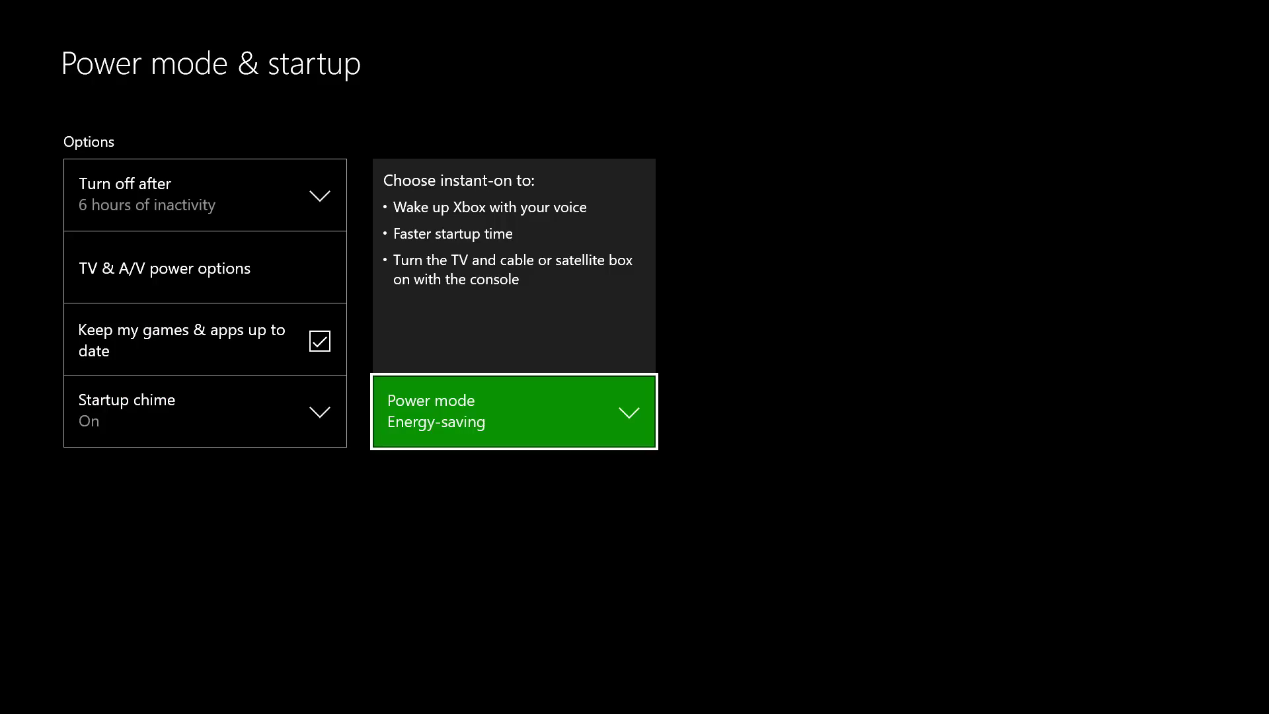
{"action": "key", "text": "Return"}
{"action": "key", "text": "Down"}
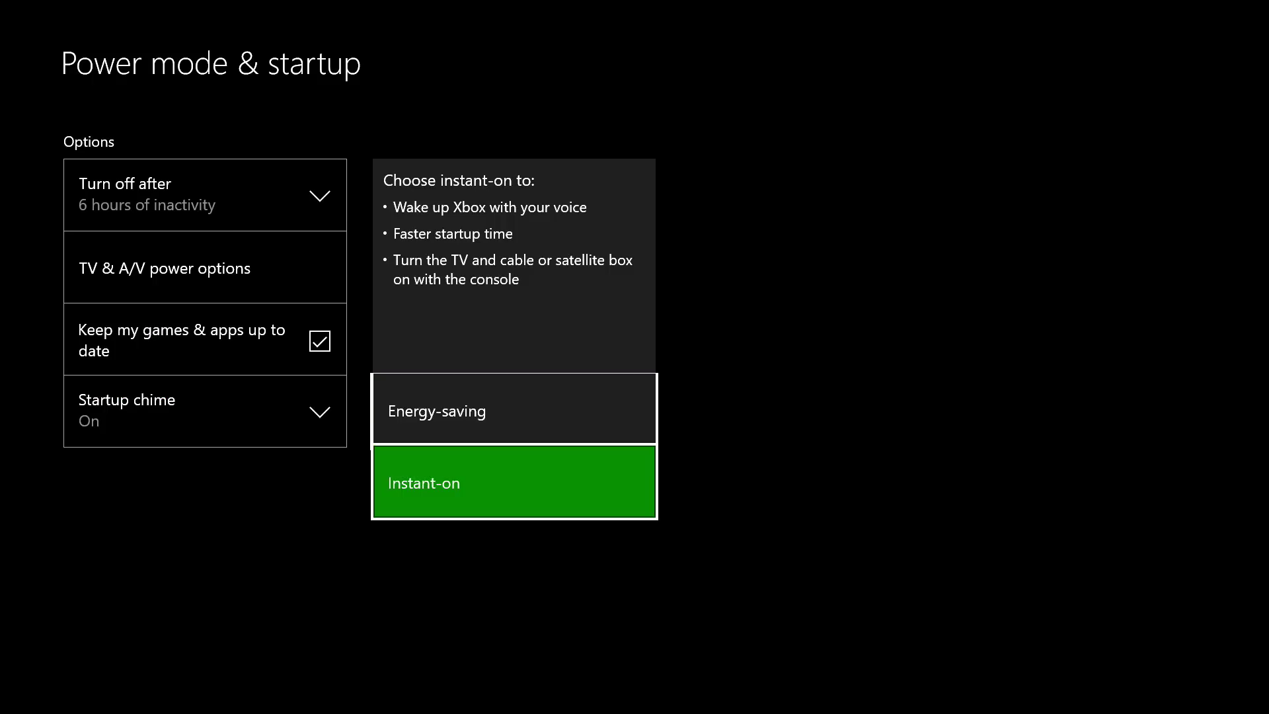
{"action": "key", "text": "Return"}
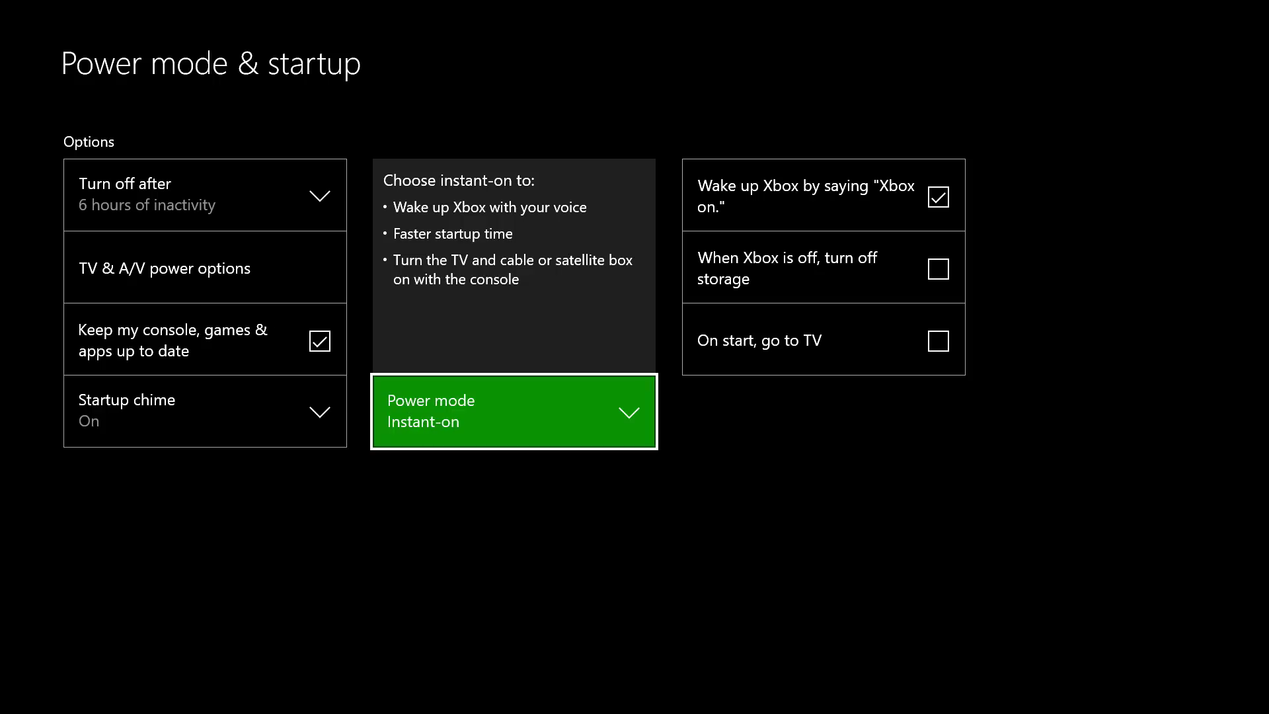
Step: Look through the extra Instant-on options, set the power mode to Energy-saving and return to the Home screen
{"action": "key", "text": "Right"}
{"action": "key", "text": "Down"}
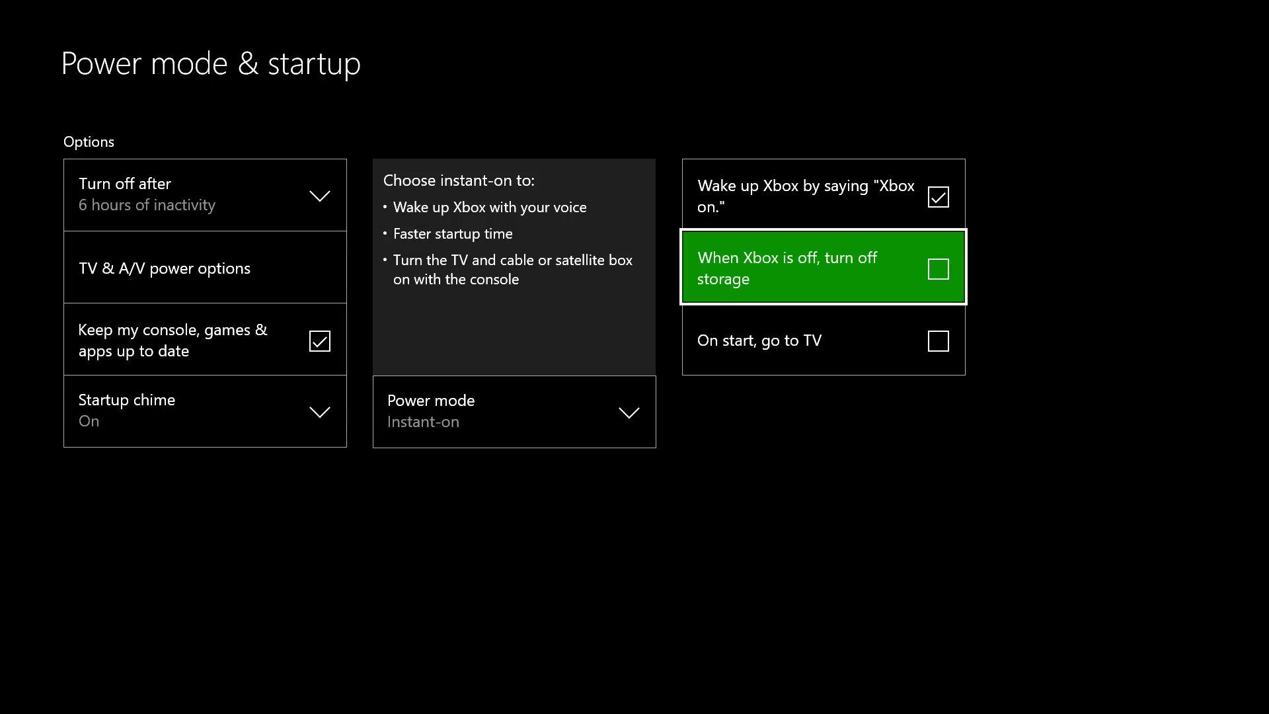
{"action": "key", "text": "Down"}
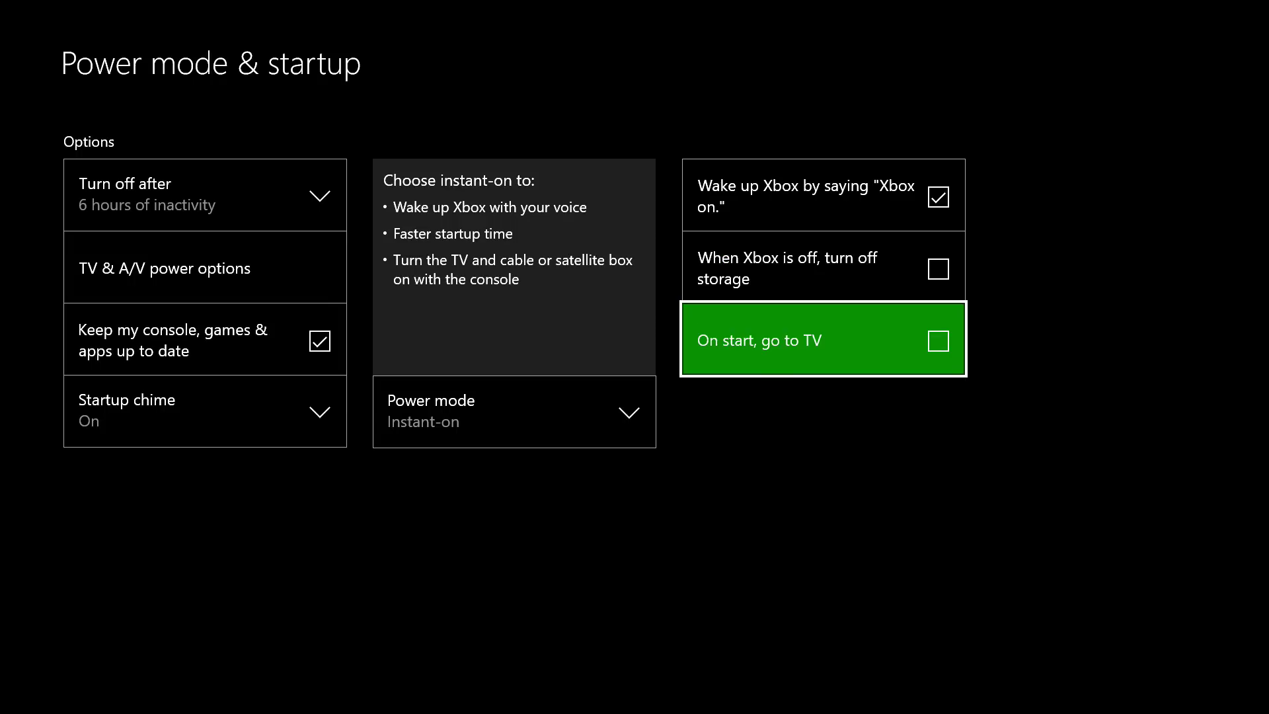
{"action": "key", "text": "Left"}
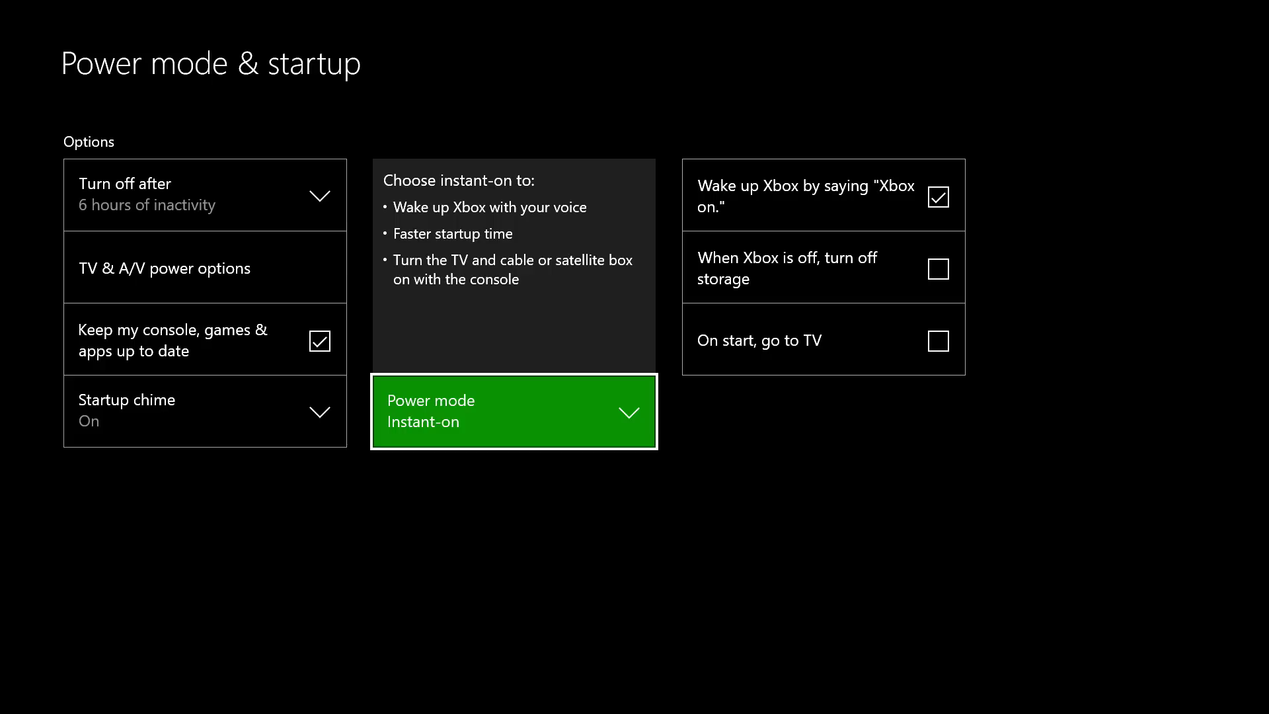
{"action": "key", "text": "Return"}
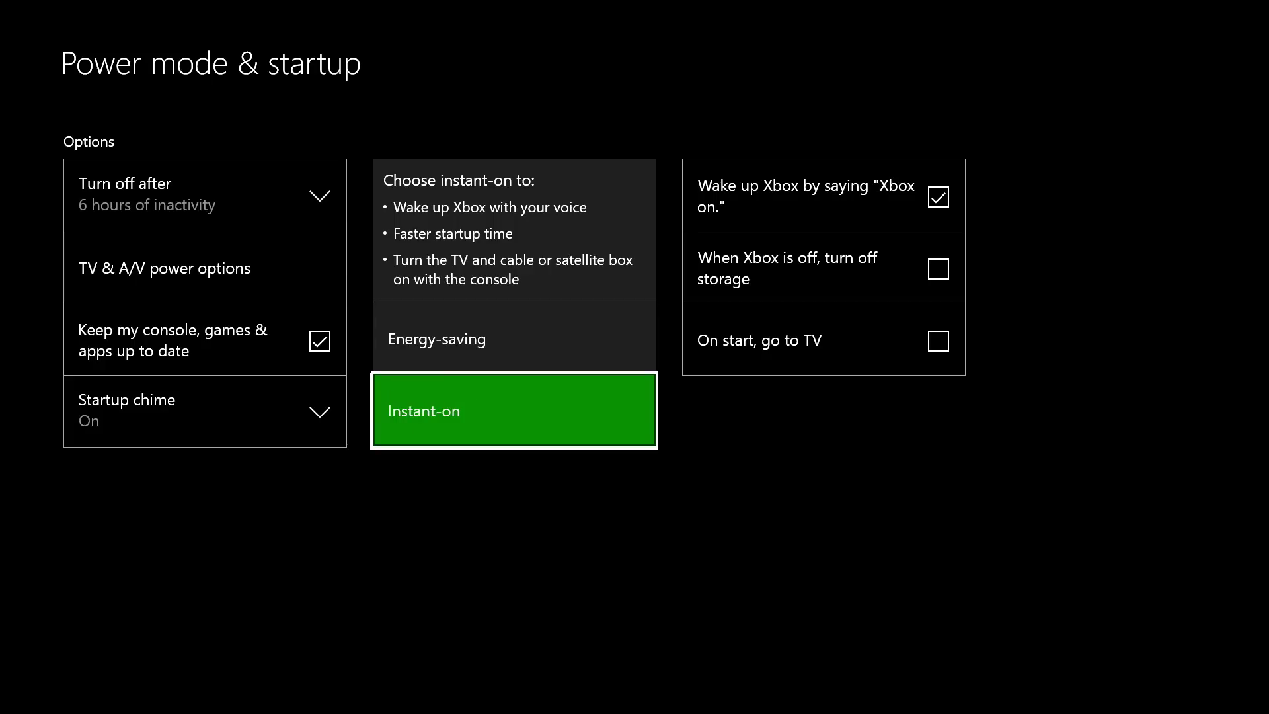
{"action": "key", "text": "Up"}
{"action": "key", "text": "Return"}
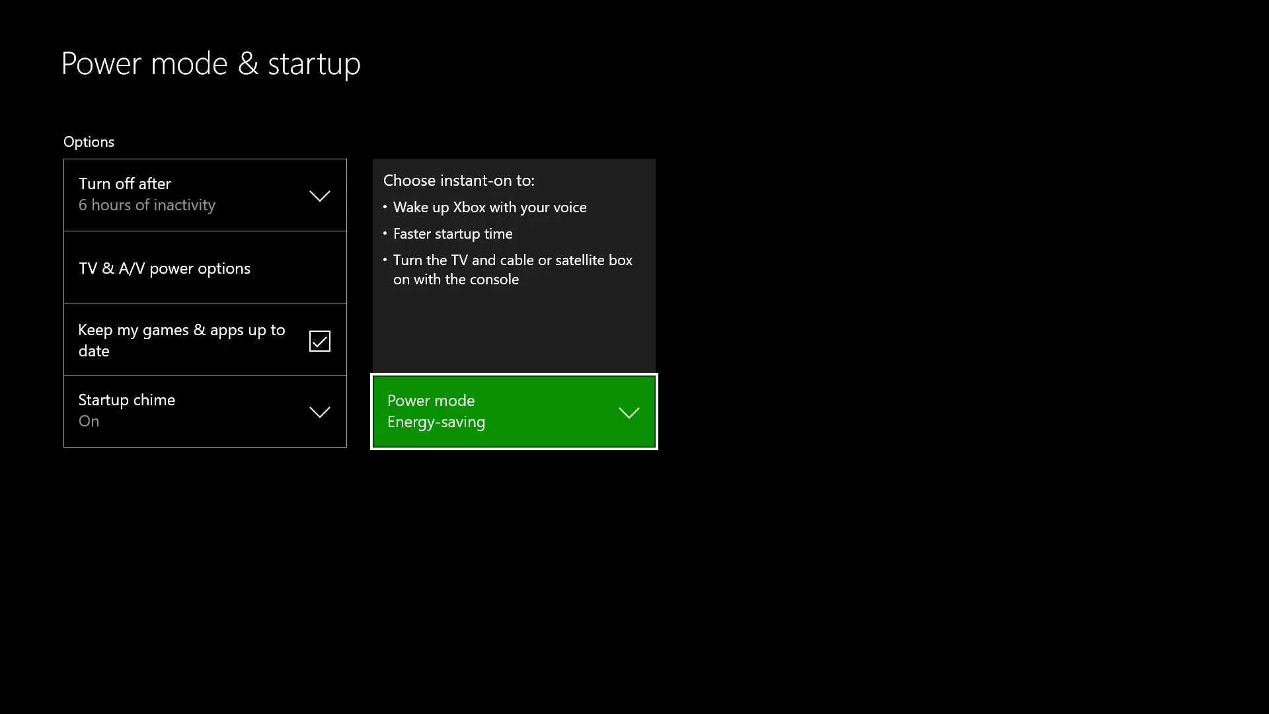
{"action": "key", "text": "Left"}
{"action": "key", "text": "Escape"}
{"action": "key", "text": "Left"}
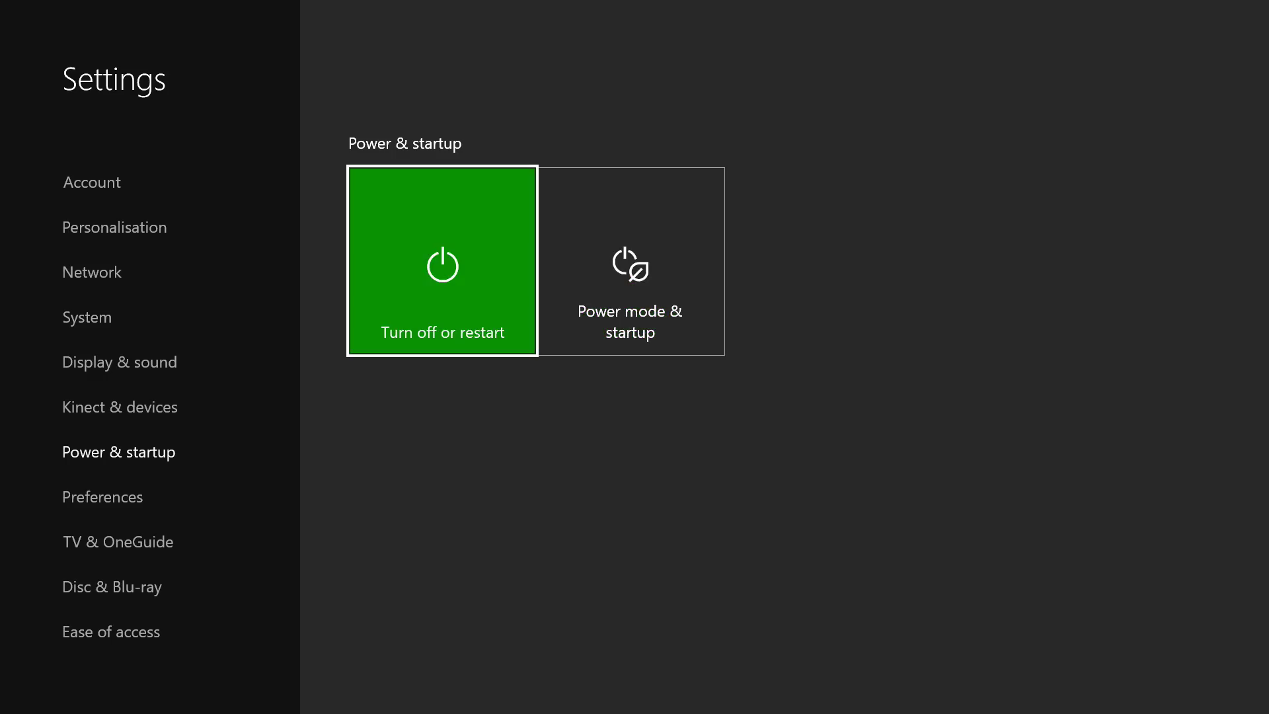
{"action": "key", "text": "Escape"}
{"action": "key", "text": "Right"}
{"action": "key", "text": "Down"}
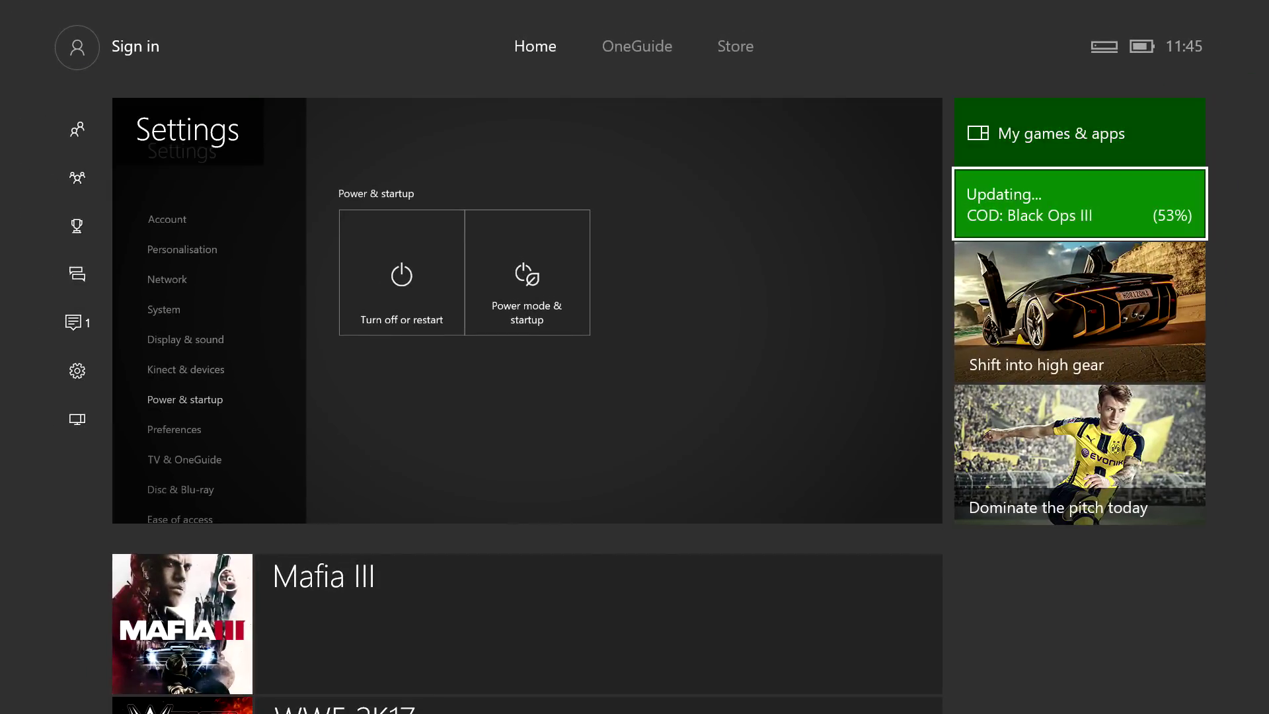
{"action": "key", "text": "Left"}
{"action": "key", "text": "Right"}
{"action": "key", "text": "Down"}
{"action": "key", "text": "super"}
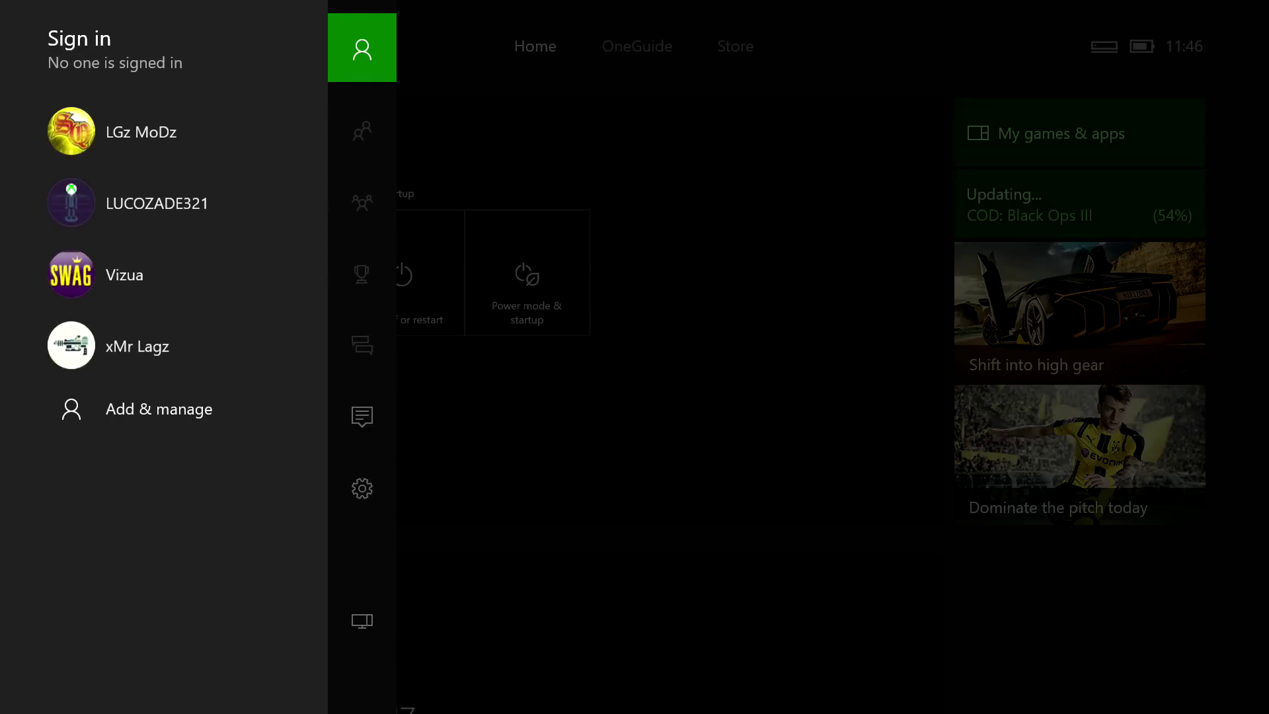
{"action": "key", "text": "Up"}
{"action": "key", "text": "Up"}
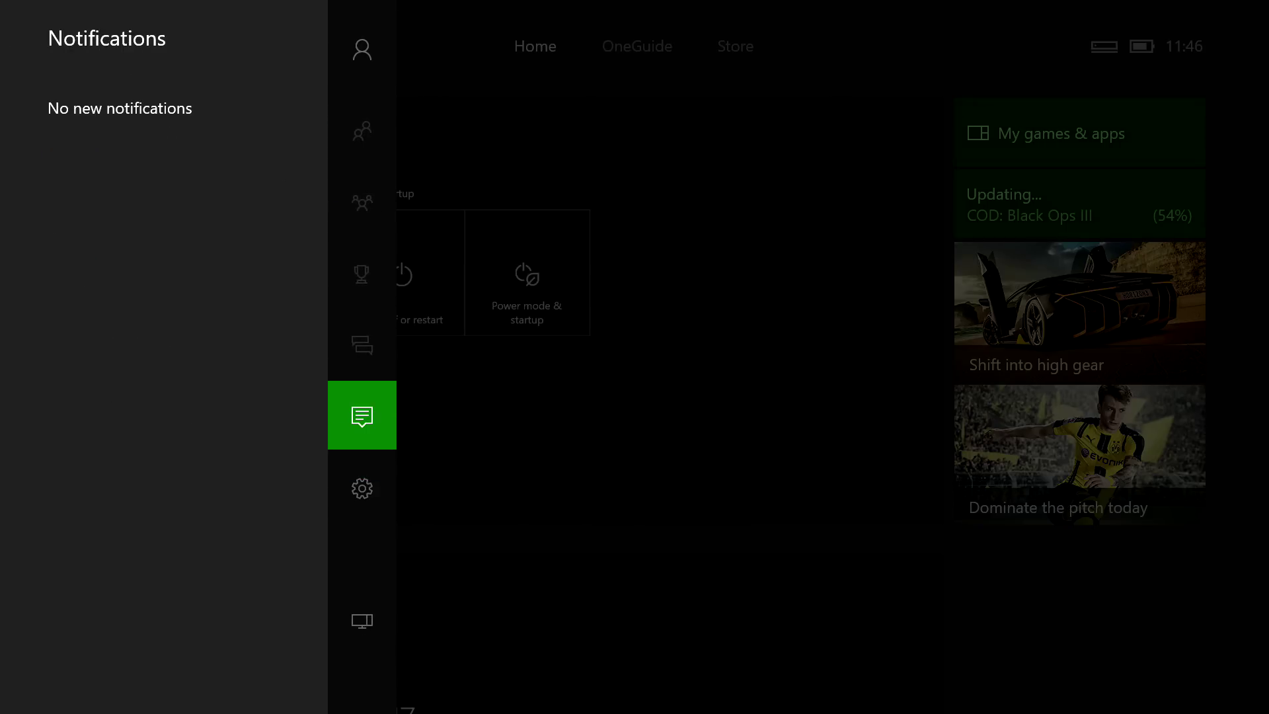
{"action": "key", "text": "Escape"}
{"action": "key", "text": "Right"}
{"action": "key", "text": "Left"}
{"action": "key", "text": "Down"}
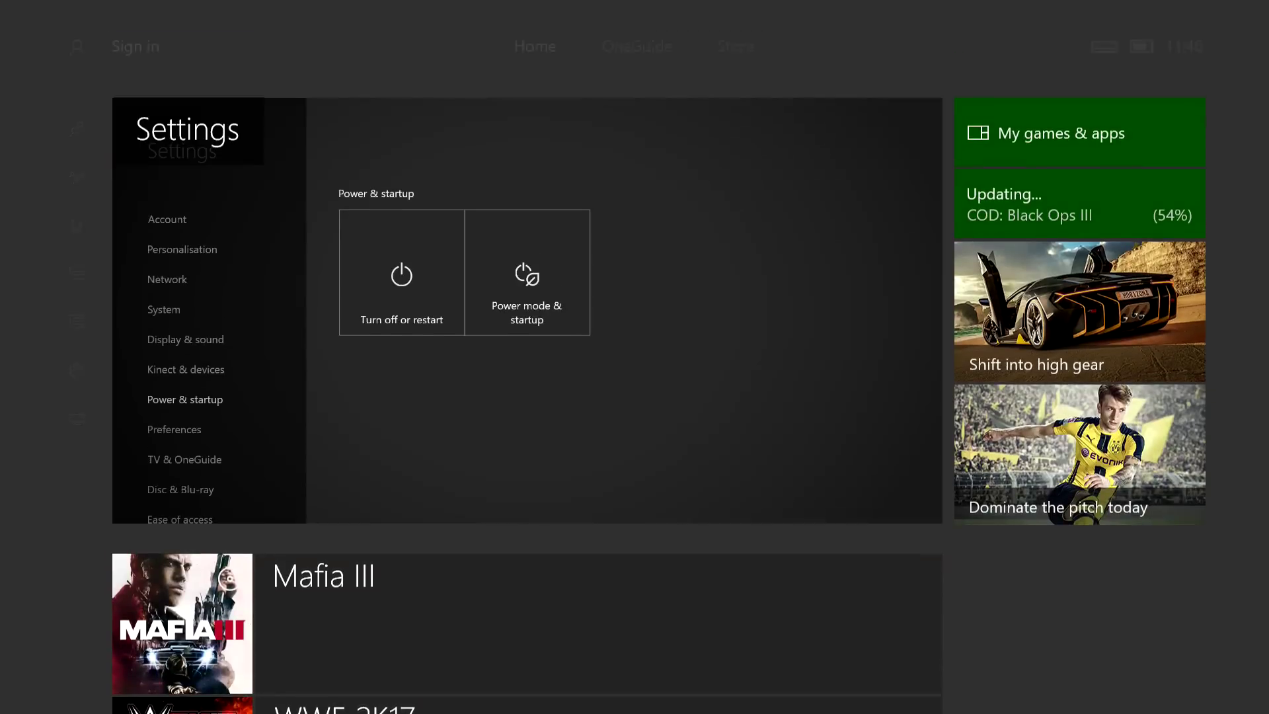
{"action": "key", "text": "ctrl+Tab"}
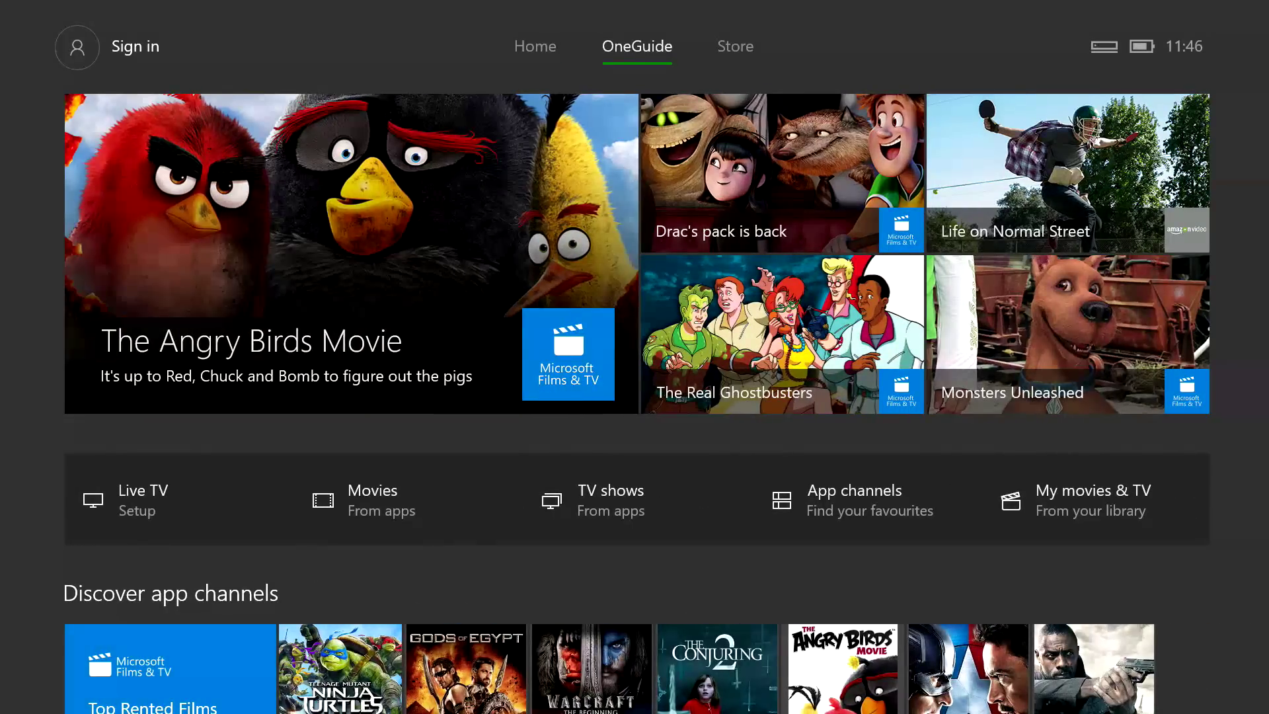
{"action": "key", "text": "ctrl+shift+Tab"}
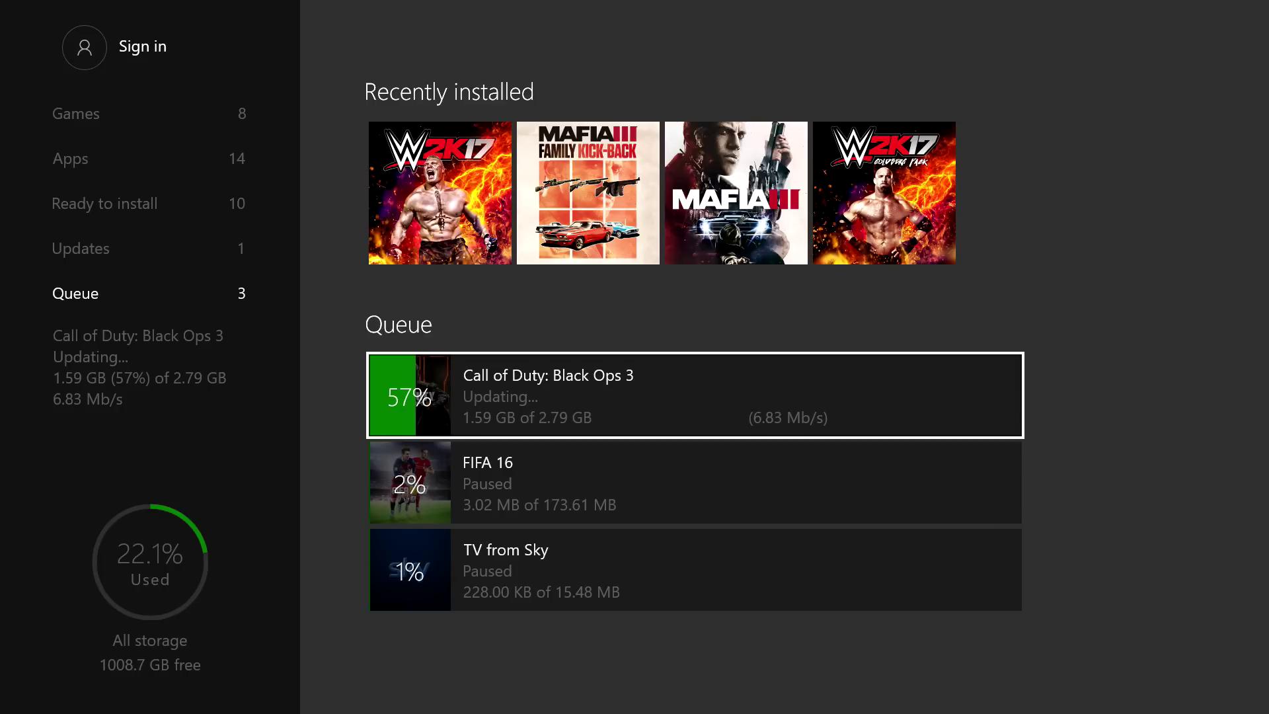
{"action": "key", "text": "Up"}
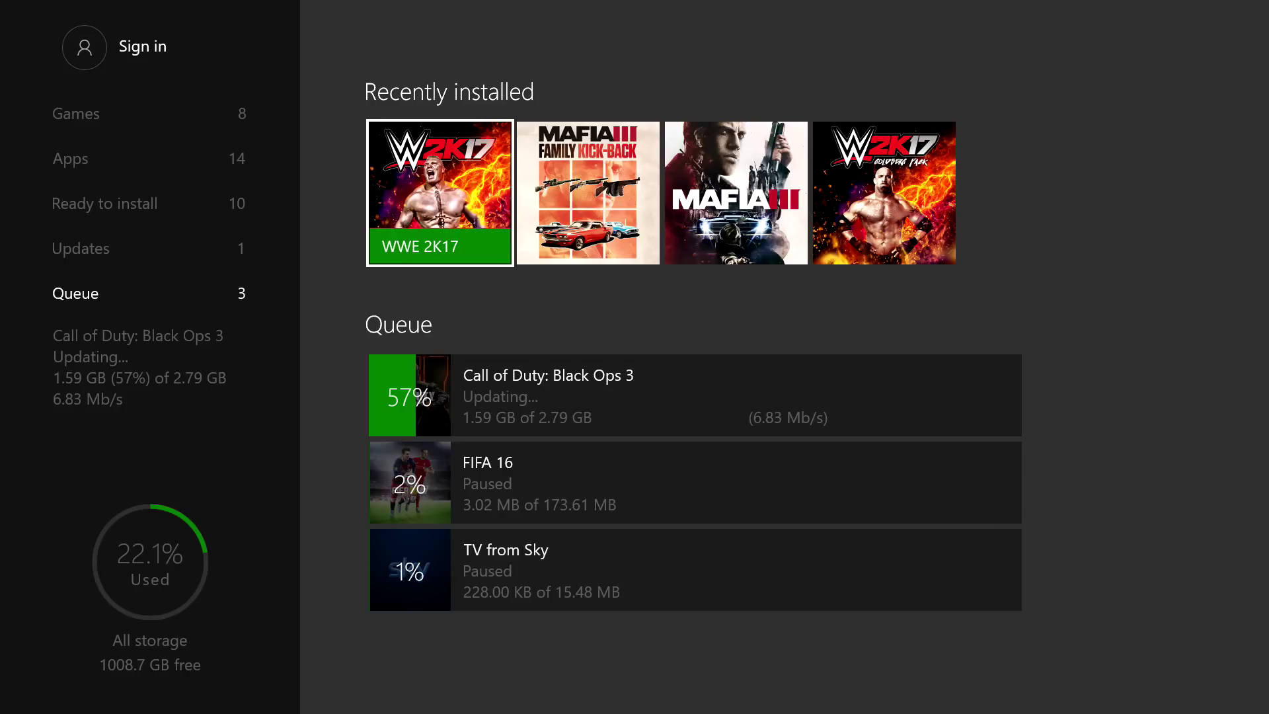
{"action": "key", "text": "Down"}
{"action": "key", "text": "Down"}
{"action": "key", "text": "Up"}
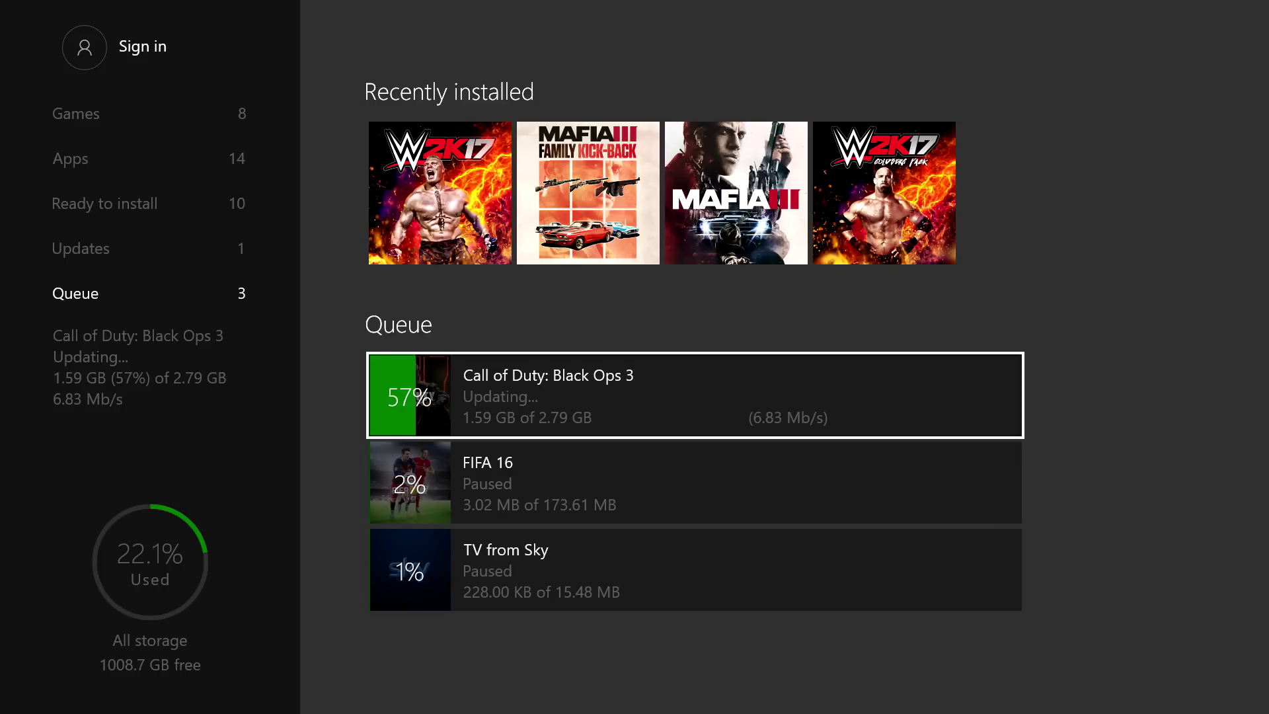